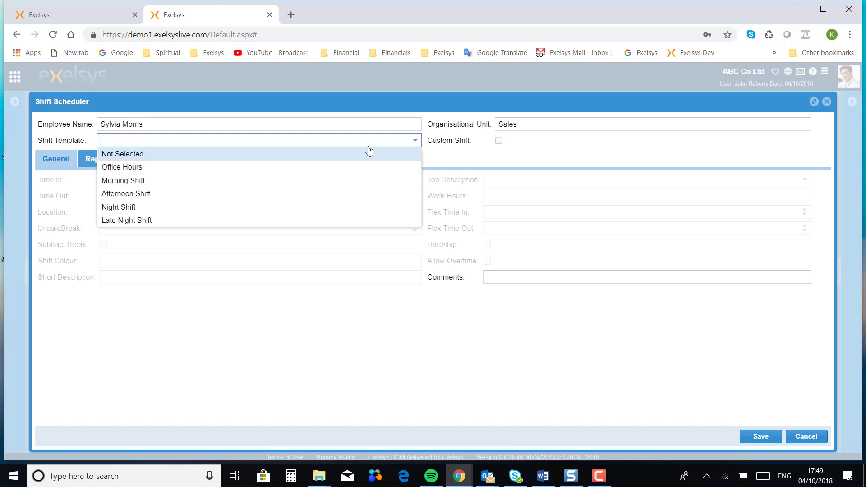
- Apply the Morning Shift template and enable Custom Shift to make its 08:00–16:00 fields editable
click(155, 183)
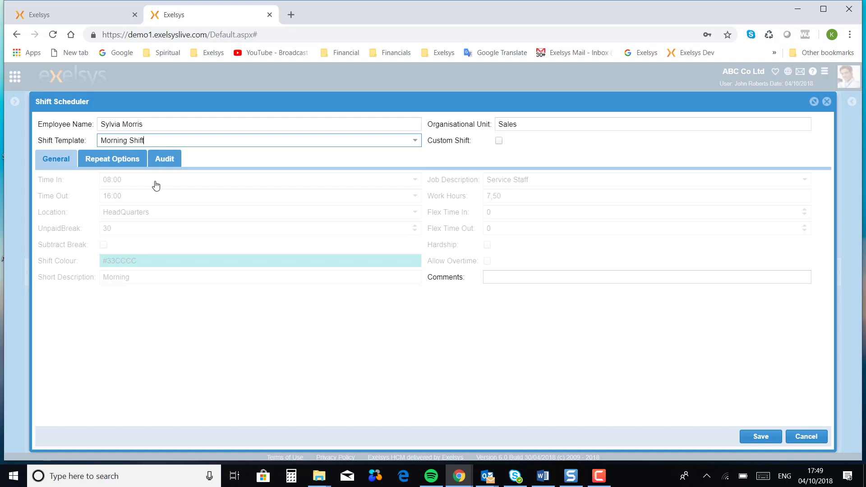
click(499, 141)
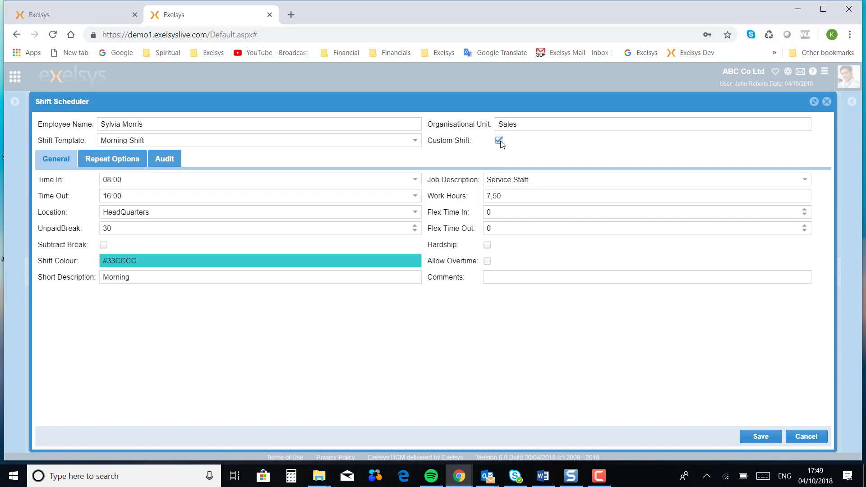
- Change the shift's Time Out from 16:00 to 14:00
click(503, 199)
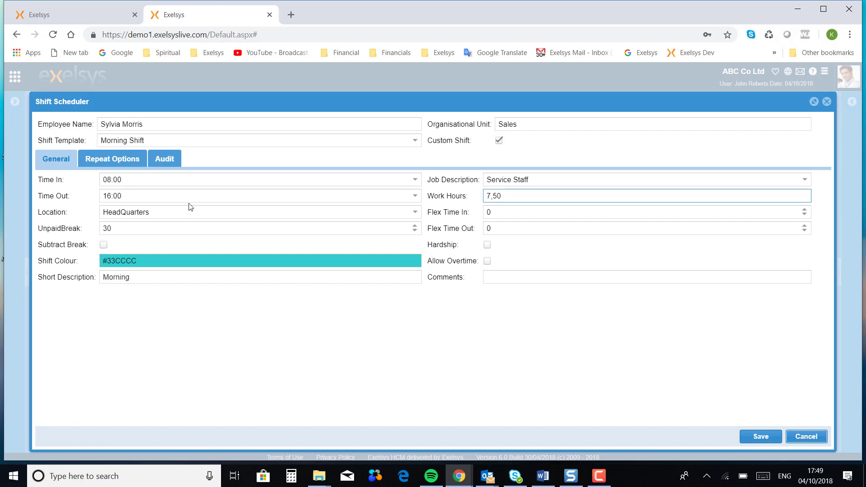
drag(131, 198, 104, 199)
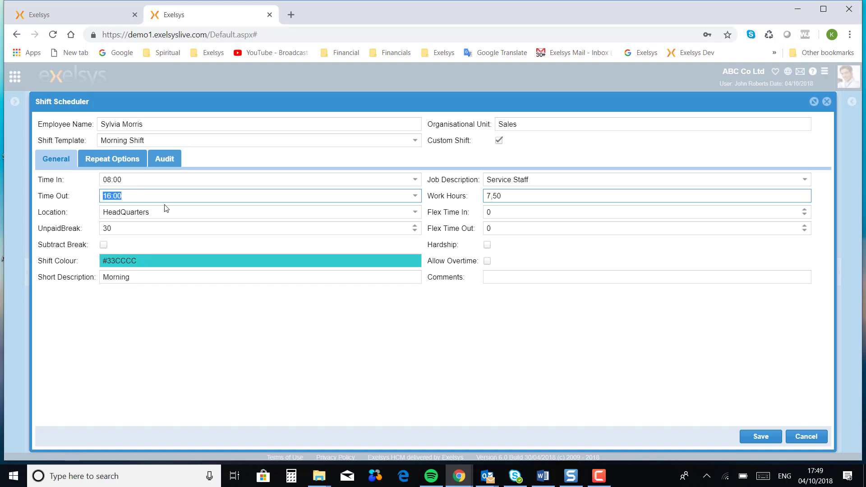
text(14)
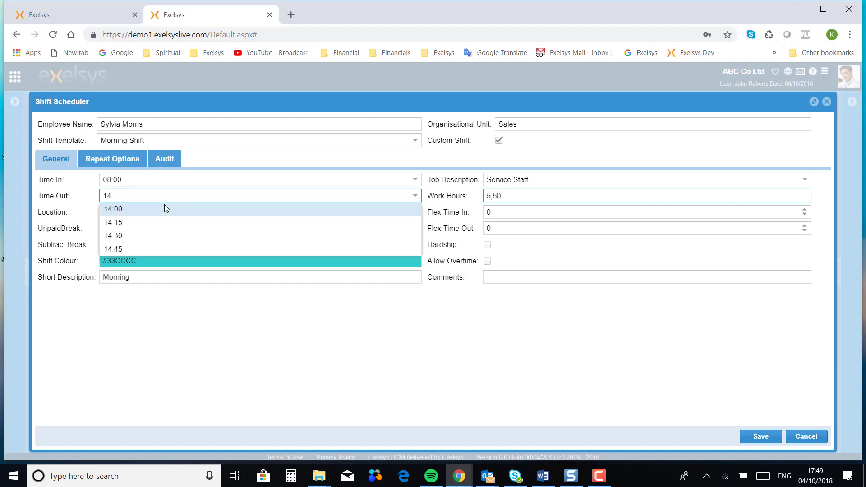
click(164, 208)
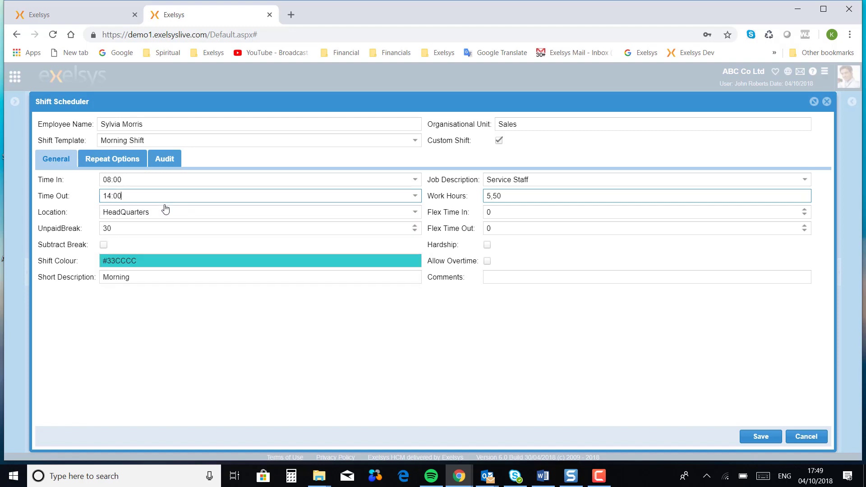
click(523, 201)
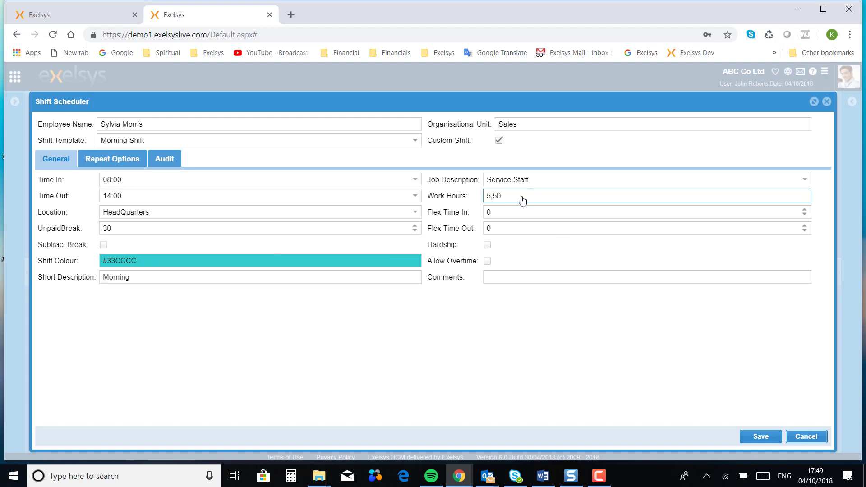
- Raise the unpaid break from 30 to 60 minutes and save the 08:00–14:00 shift
click(129, 229)
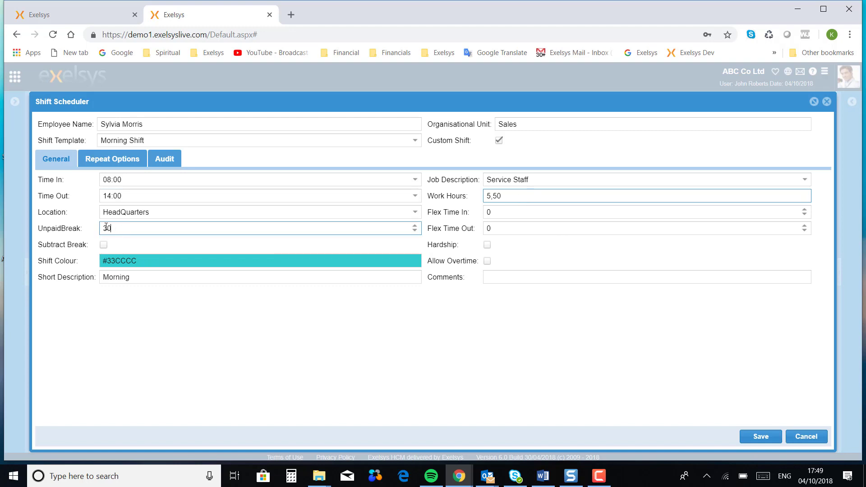
text(60)
click(383, 351)
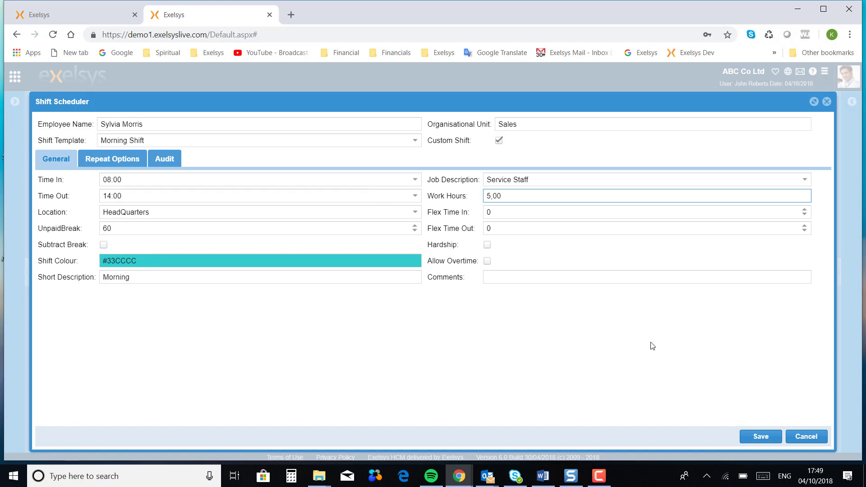
click(766, 440)
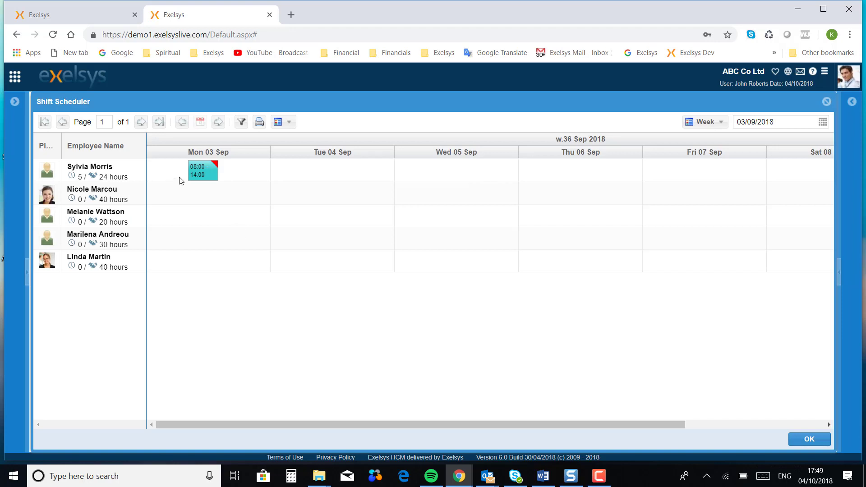
- Reopen the Mon 03 Sep 08:00–14:00 shift block in its edit dialog
mouse_move(216, 175)
click(201, 176)
click(201, 176)
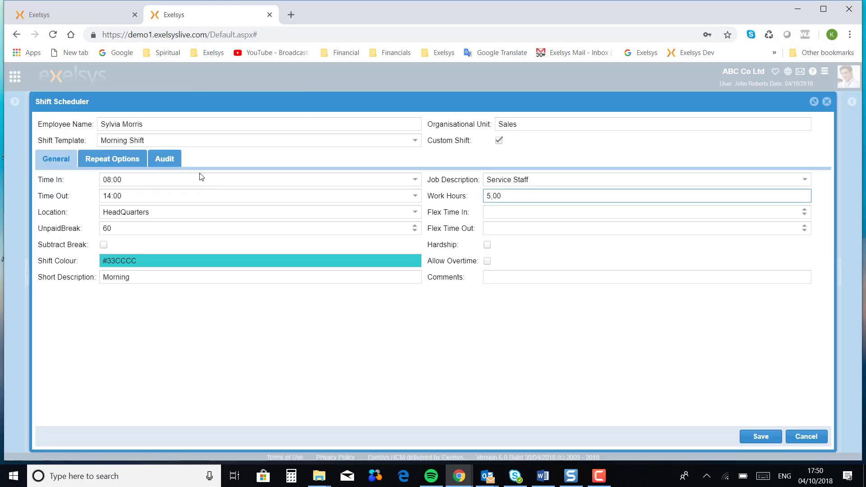
- Set the shift to repeat Every 2nd Day until 08/09/2018 and save it
click(135, 168)
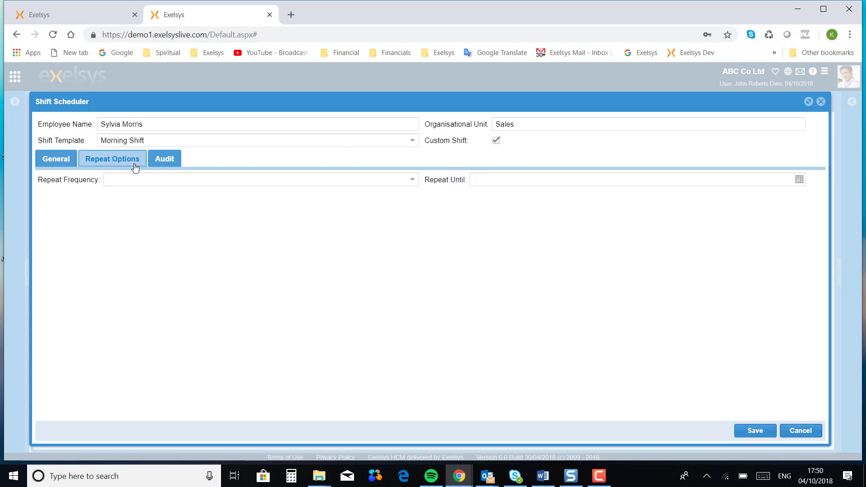
click(412, 180)
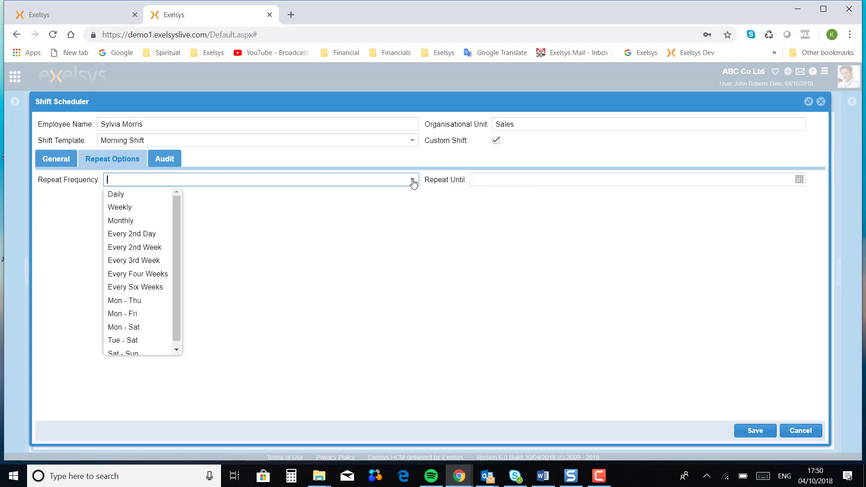
click(152, 236)
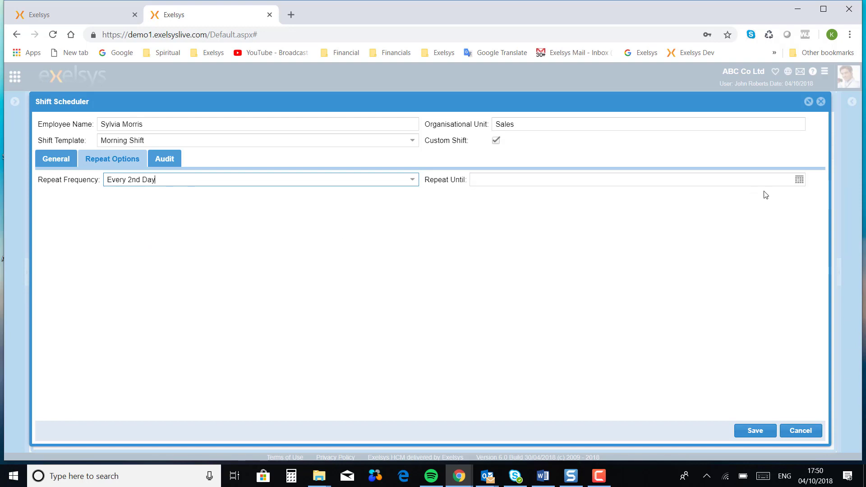
click(800, 180)
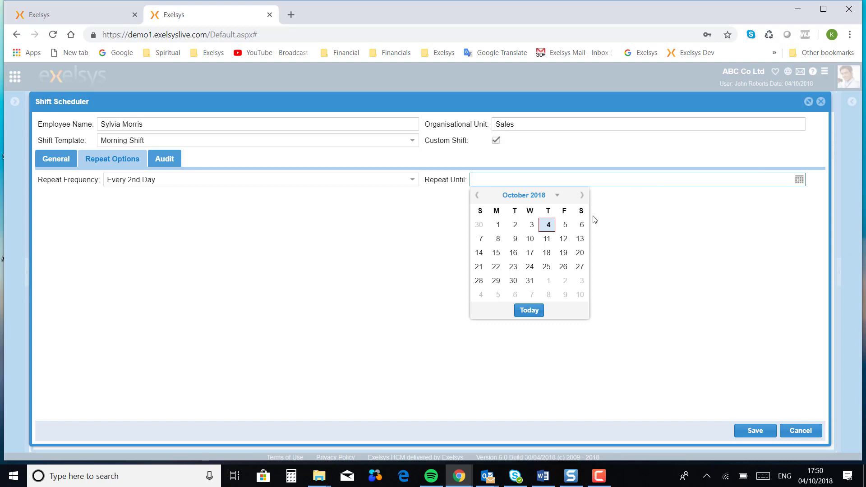
click(477, 196)
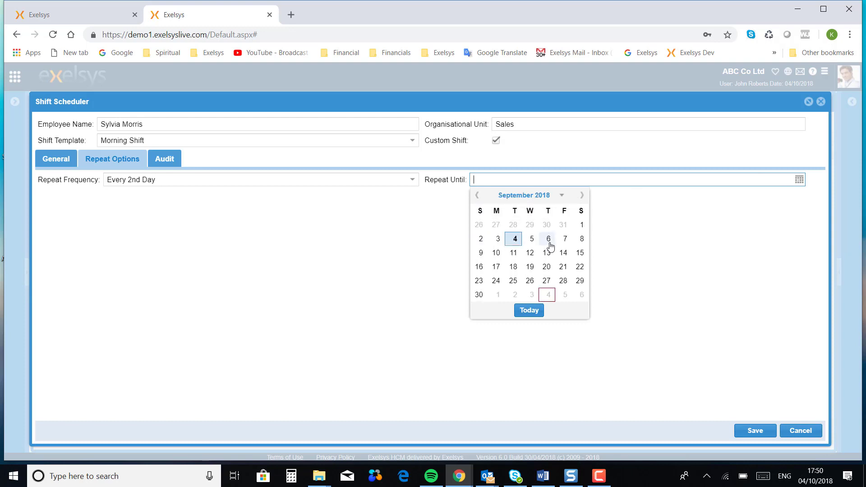
click(582, 239)
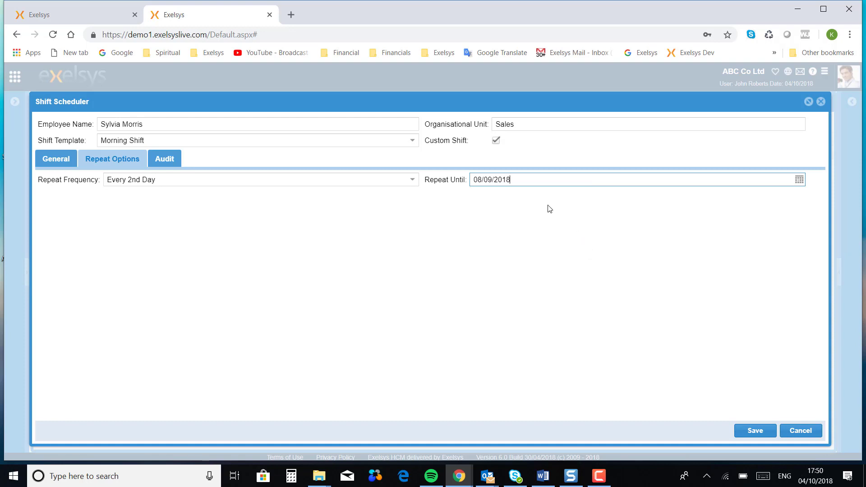
click(753, 432)
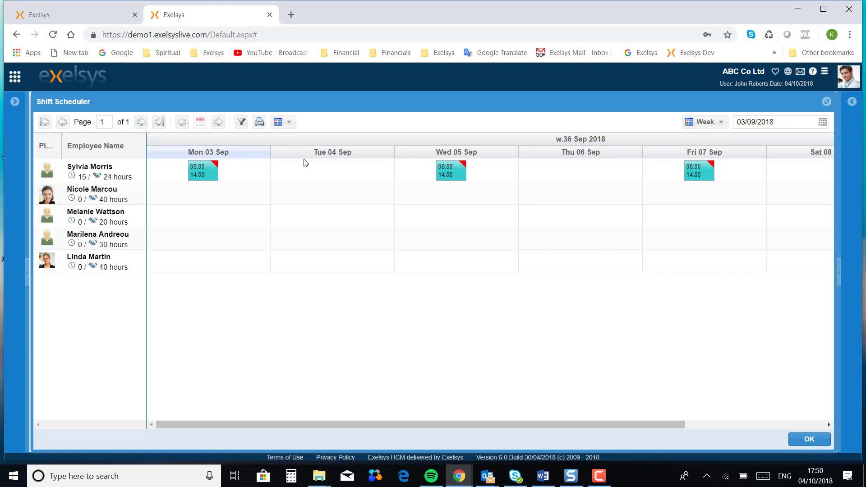
- Start a new Tuesday shift from the Afternoon Shift template with Custom Shift enabled
double_click(326, 178)
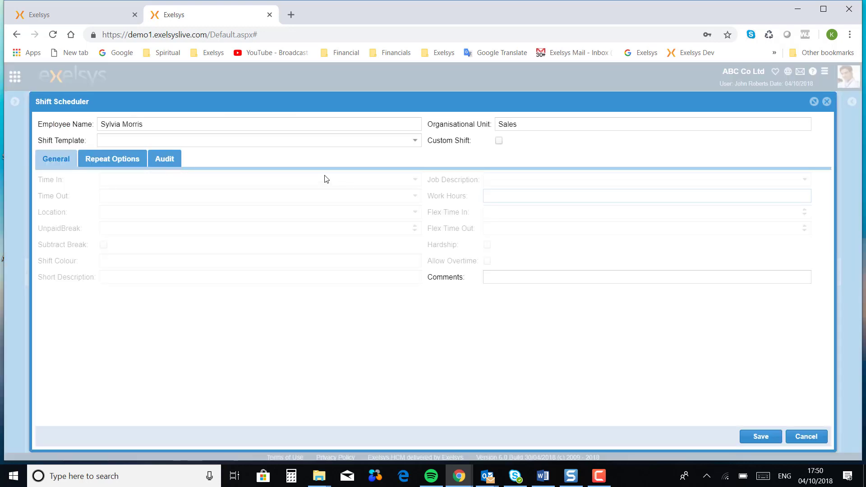
click(415, 141)
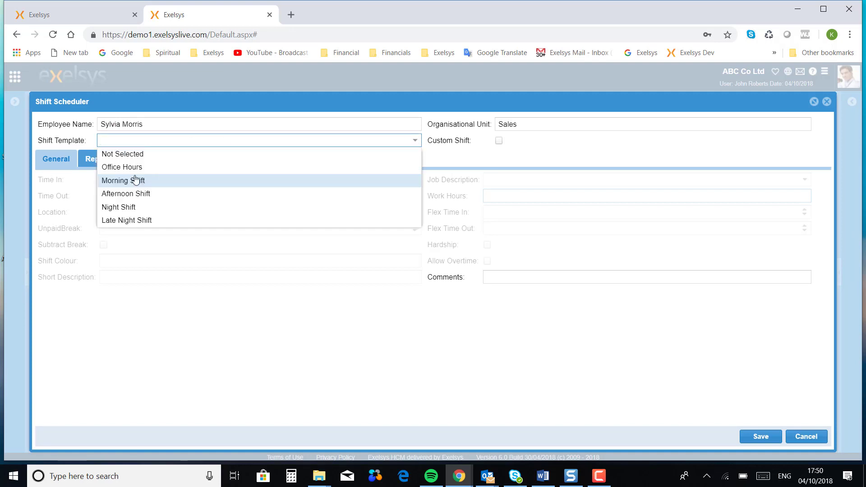
click(135, 194)
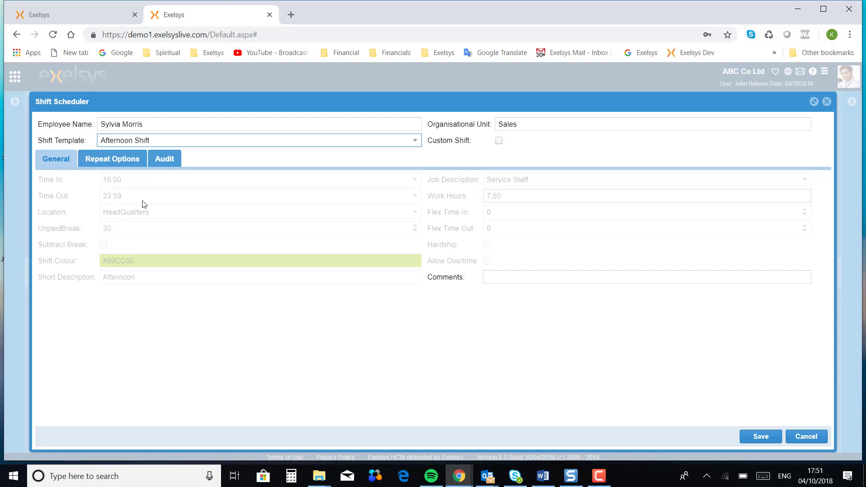
click(499, 142)
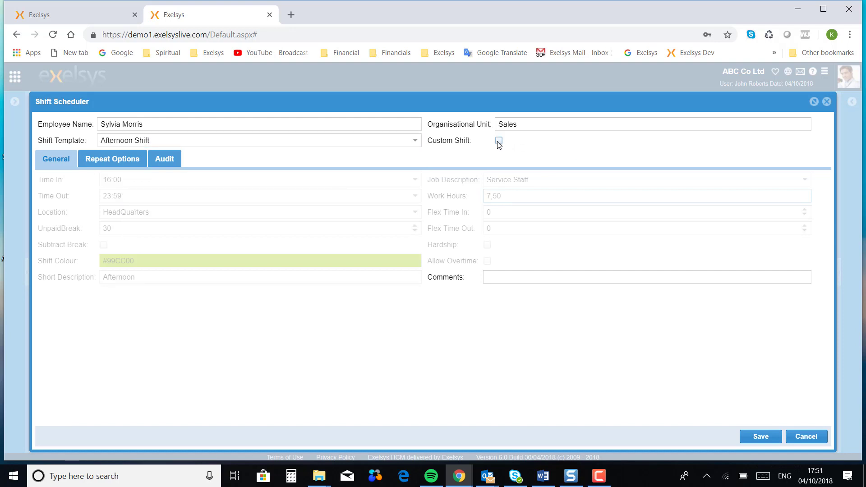
click(499, 142)
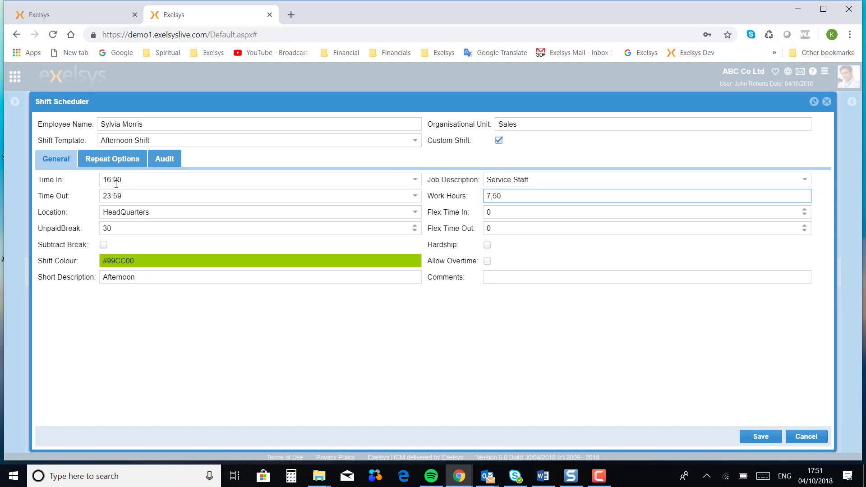
- Change the afternoon shift's Time Out from 23:59 to 20:30
click(155, 195)
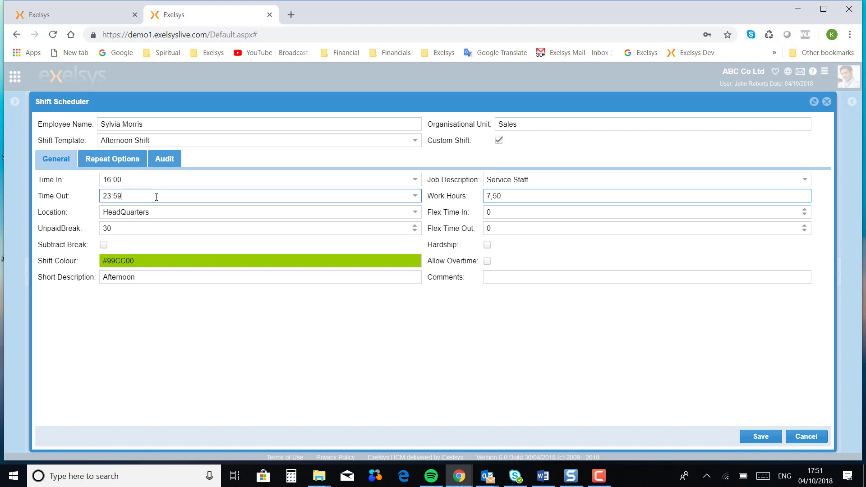
click(415, 196)
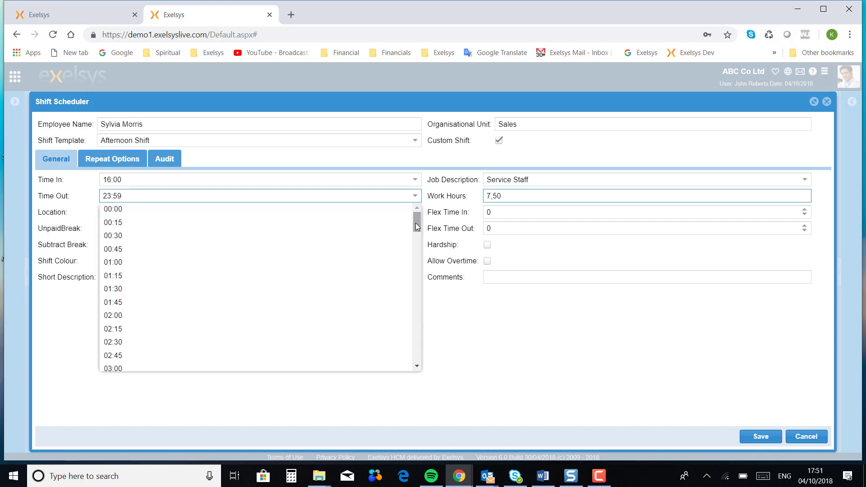
drag(415, 222, 420, 340)
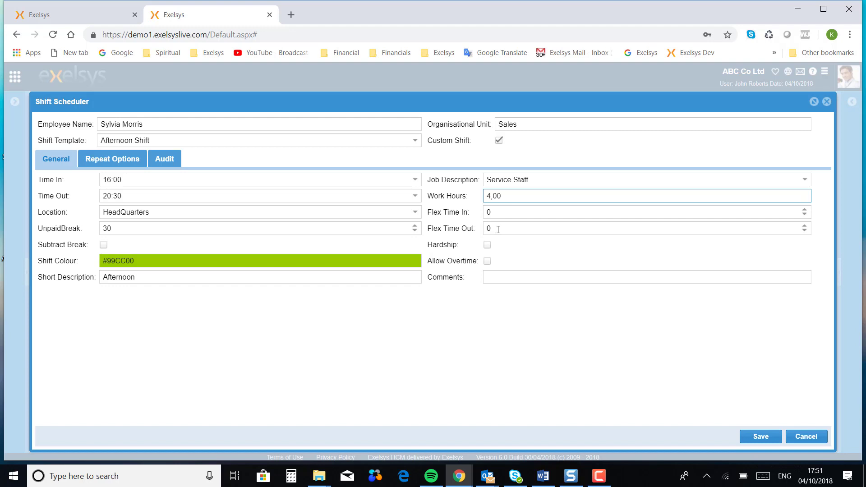
- Keep Flex Time In at 0 and enable Subtract Break on the afternoon shift
click(495, 211)
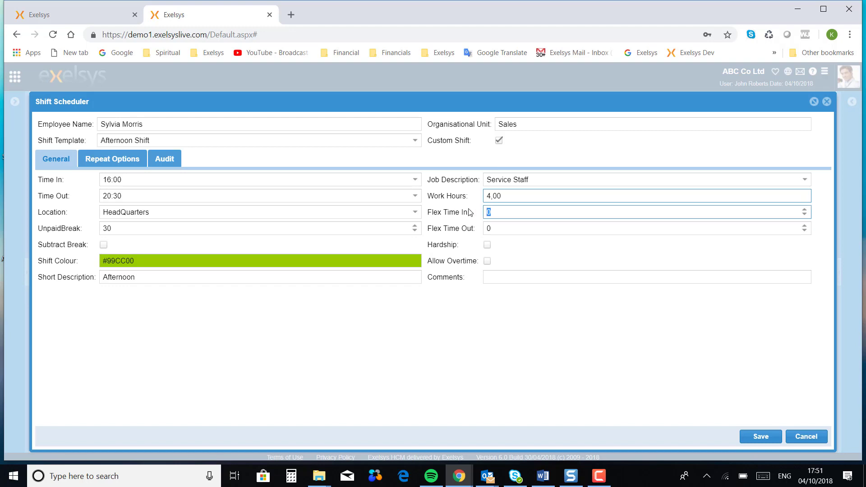
text(30)
key(BackSpace)
key(BackSpace)
text(0)
click(101, 247)
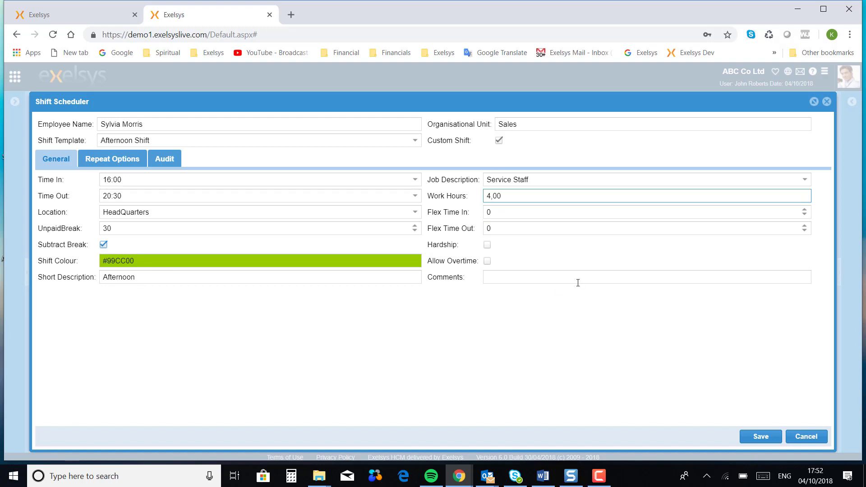
- Set the afternoon shift's Repeat Until to 08/09/2018 and save it
click(121, 164)
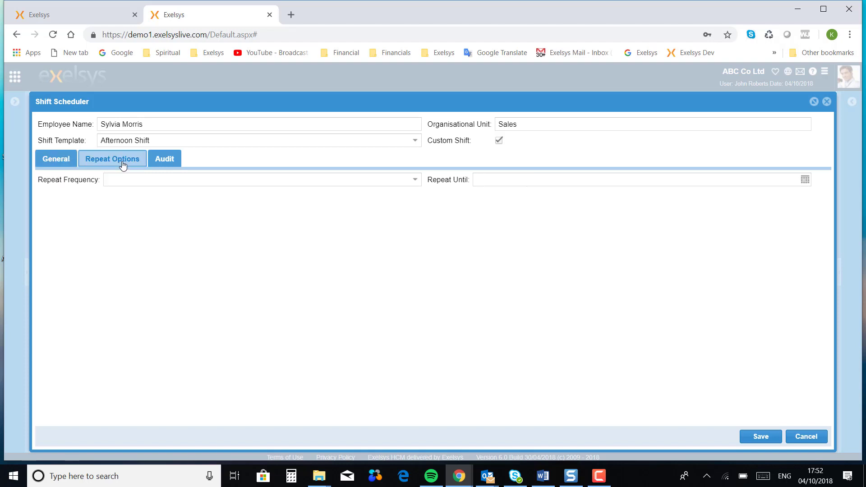
click(415, 180)
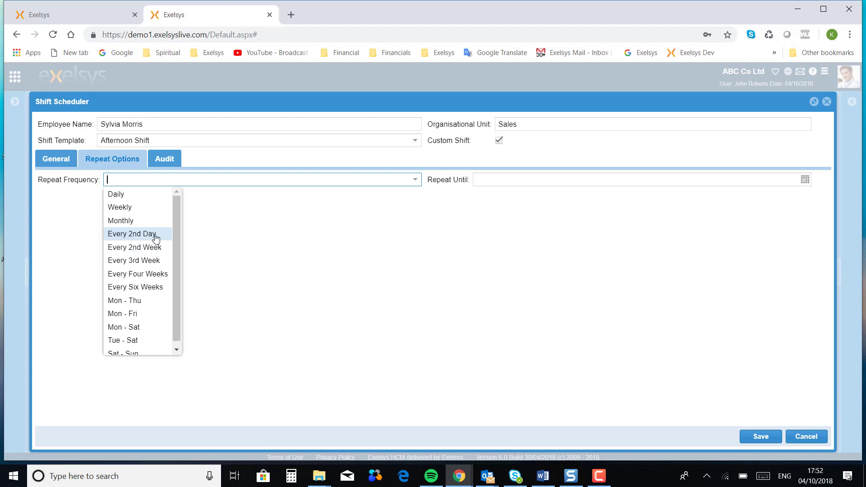
click(657, 189)
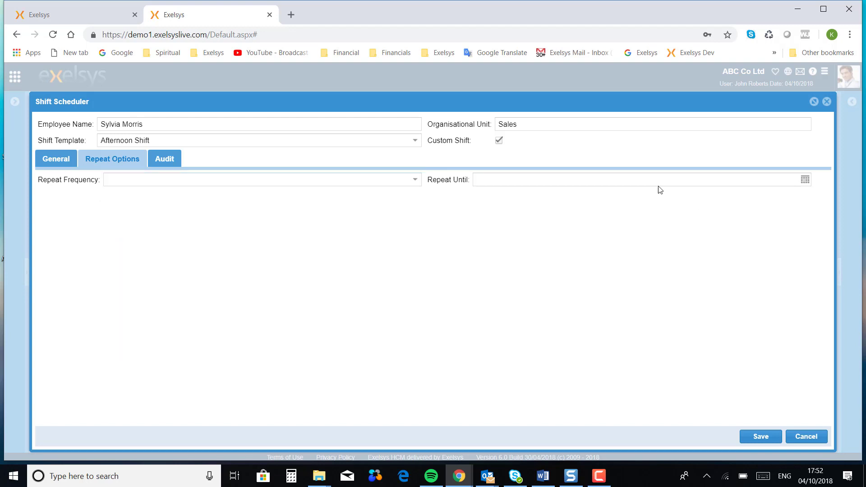
click(805, 180)
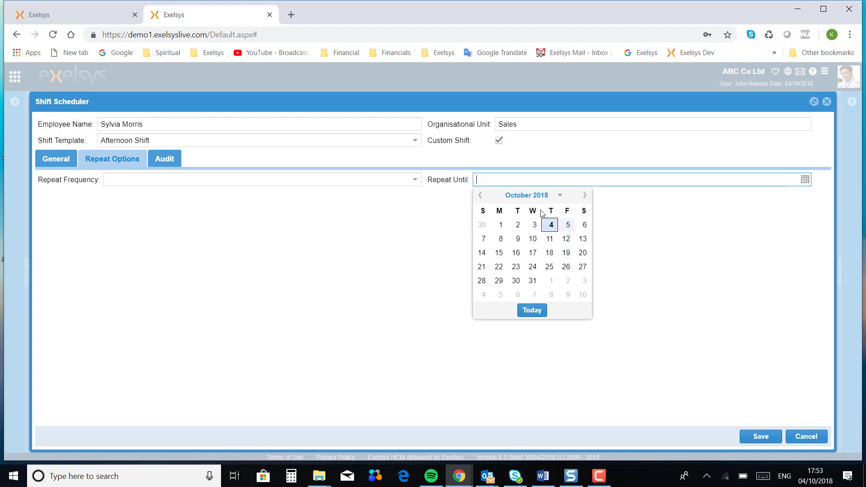
click(480, 197)
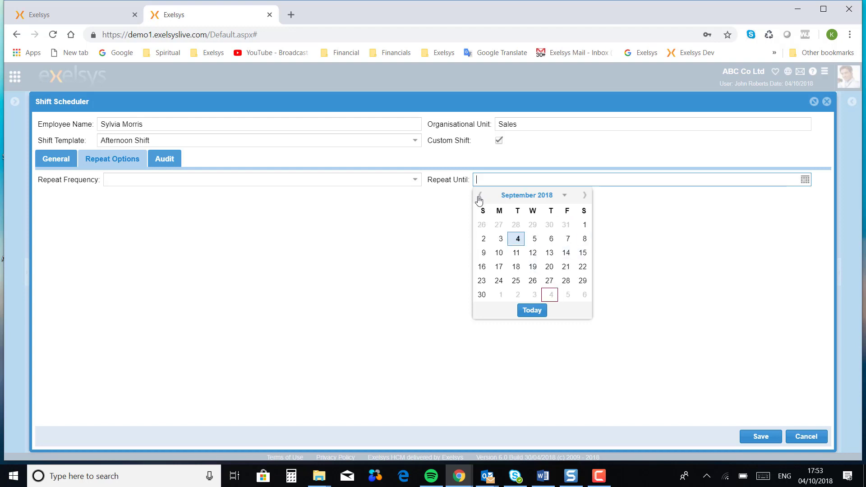
click(583, 239)
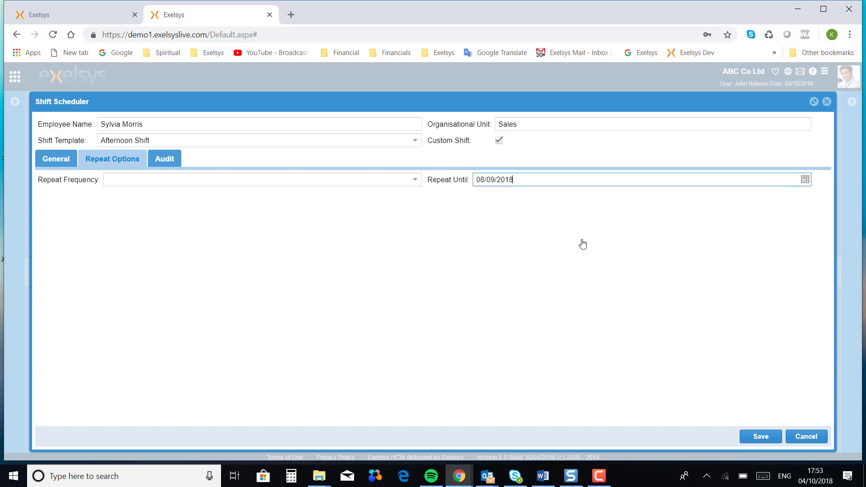
click(761, 437)
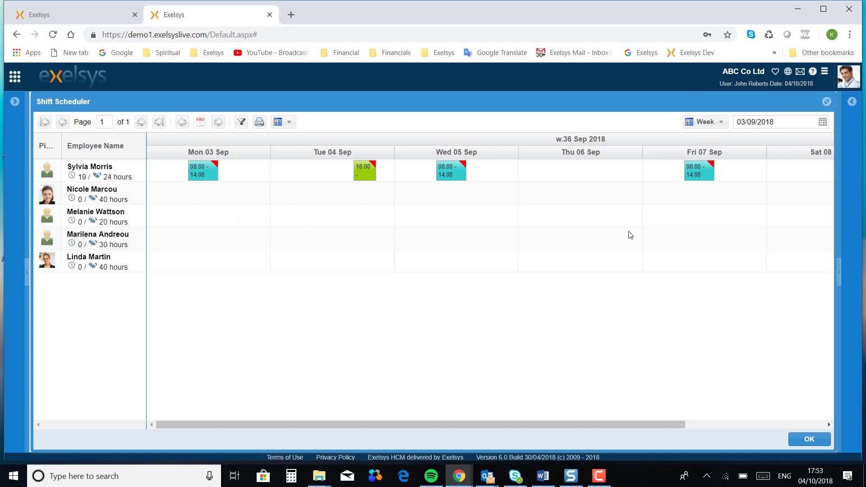
- Finish the other employees' repeating shifts and start a new shift for the last Sales employee
mouse_move(363, 170)
click(600, 476)
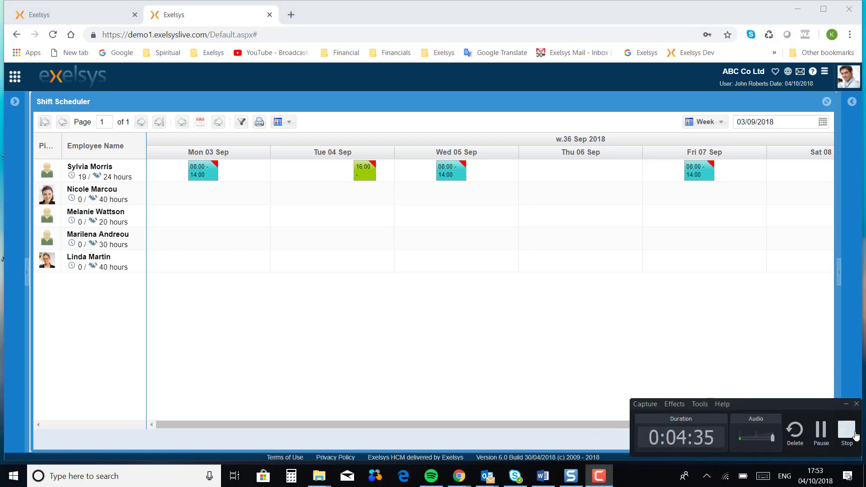
click(821, 432)
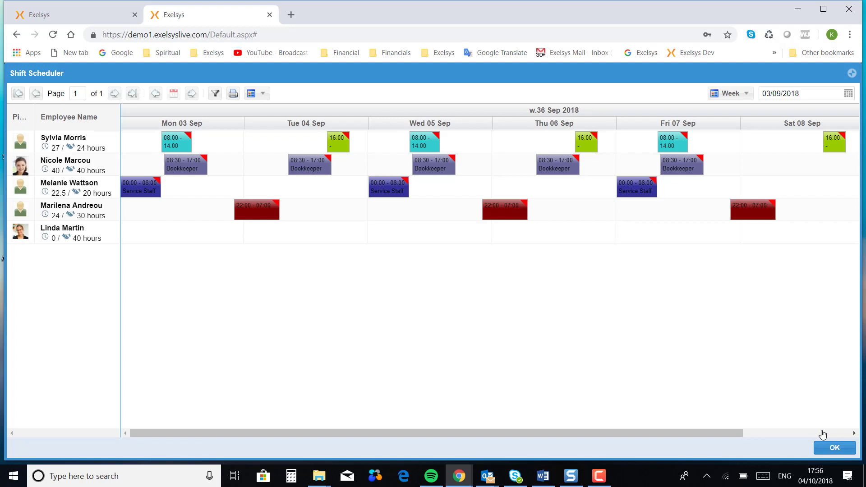
double_click(182, 244)
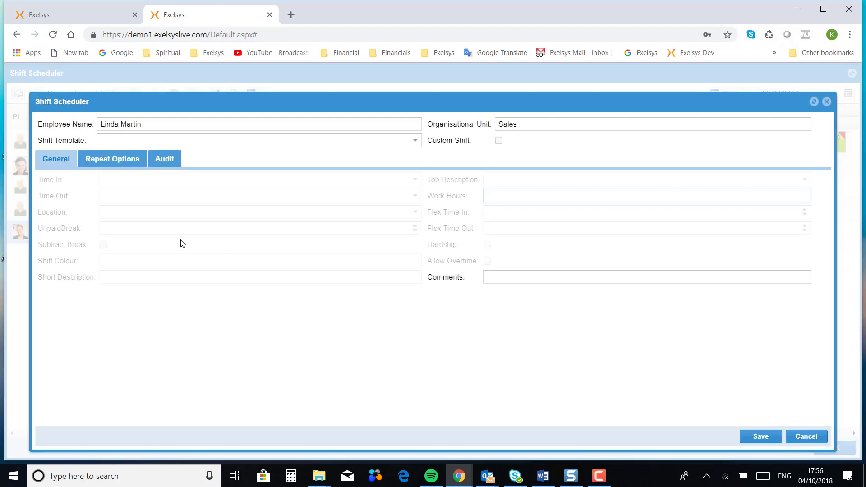
- Apply the Office Hours template, repeat it Daily until 07/09/2018, and save
click(414, 142)
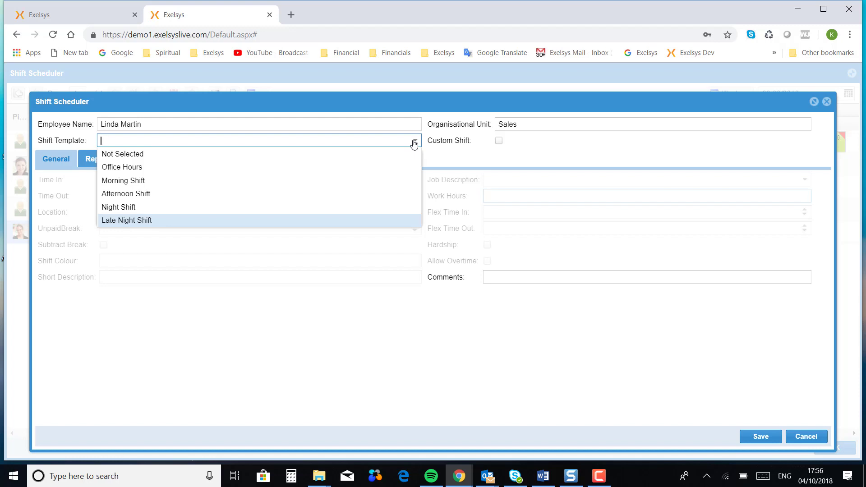
click(150, 172)
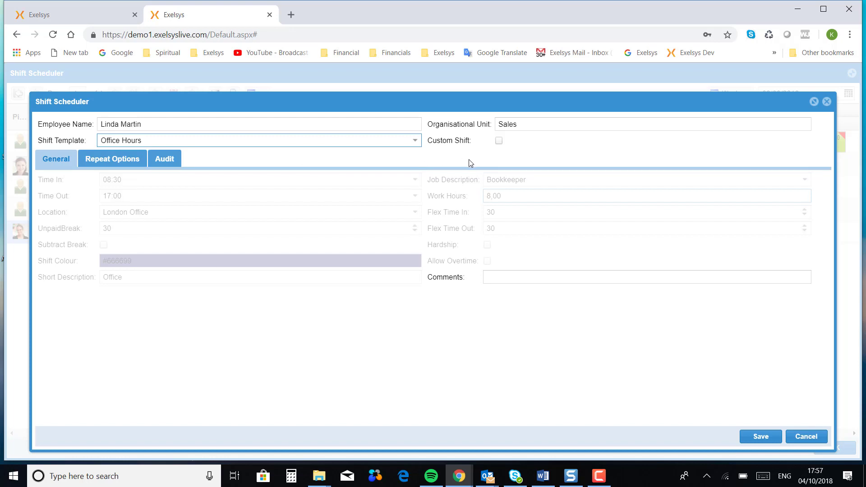
click(131, 164)
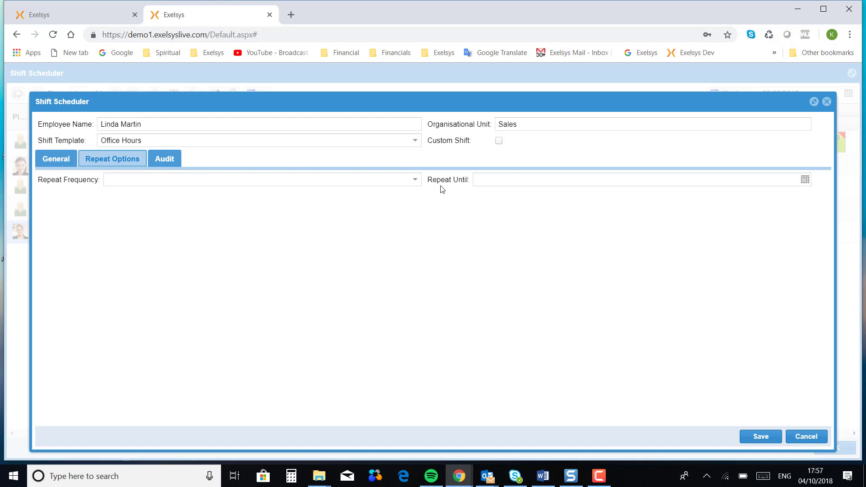
click(419, 184)
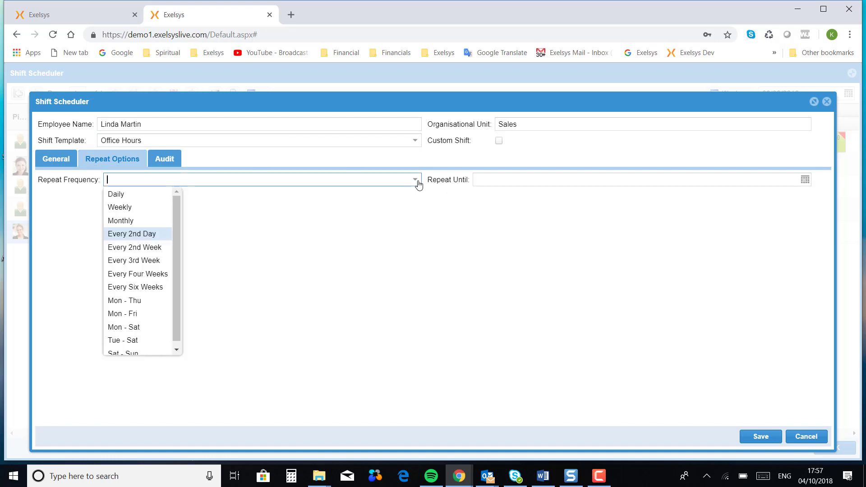
click(120, 195)
click(804, 180)
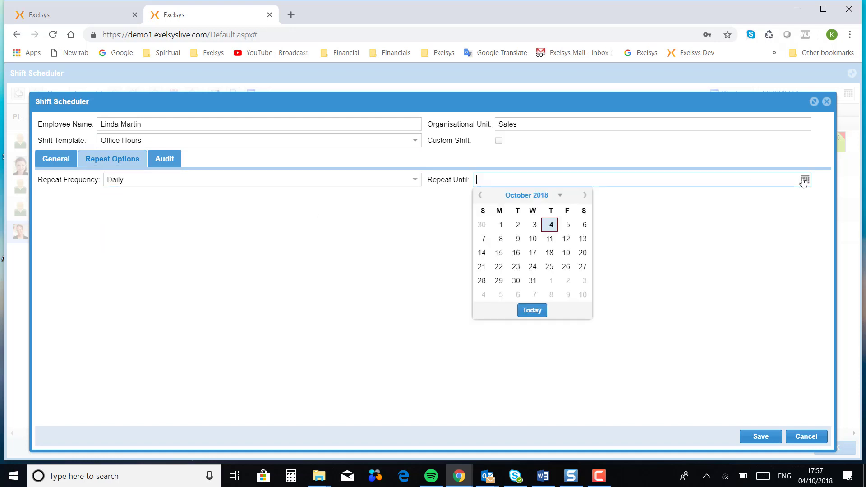
click(480, 195)
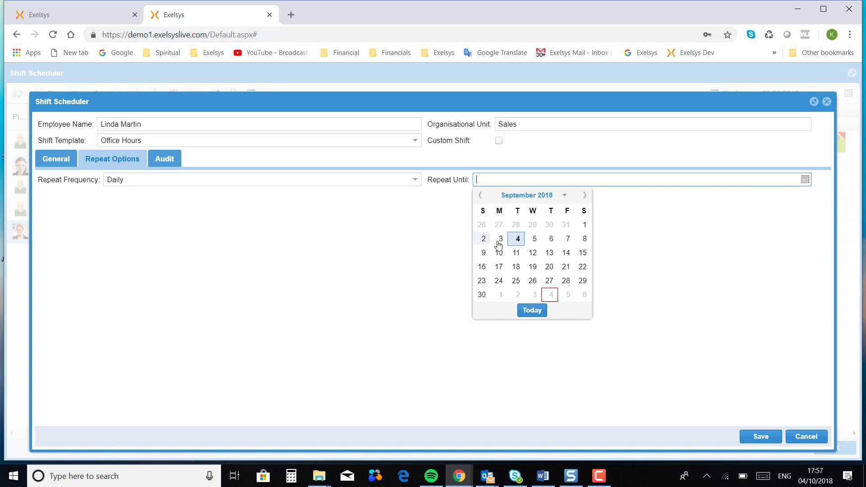
click(569, 243)
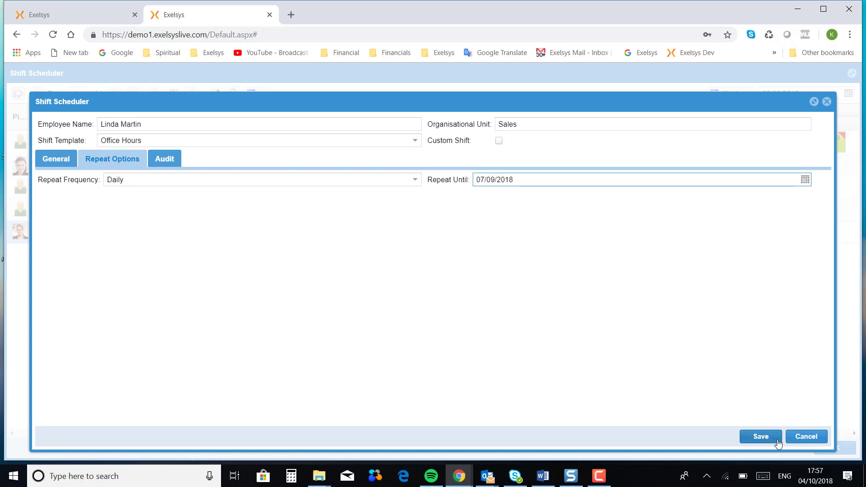
click(763, 437)
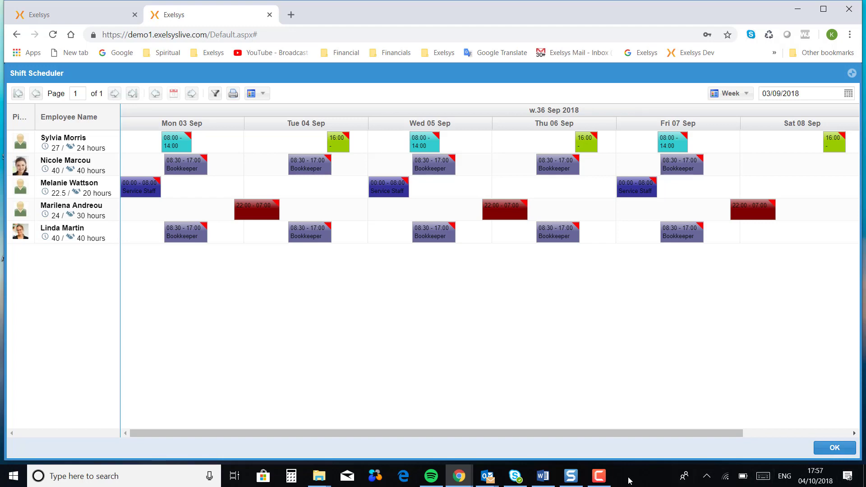
click(599, 476)
- Run Copy Shifts from 03/09–08/09/2018 into 10/09–15/09/2018
click(810, 379)
click(263, 94)
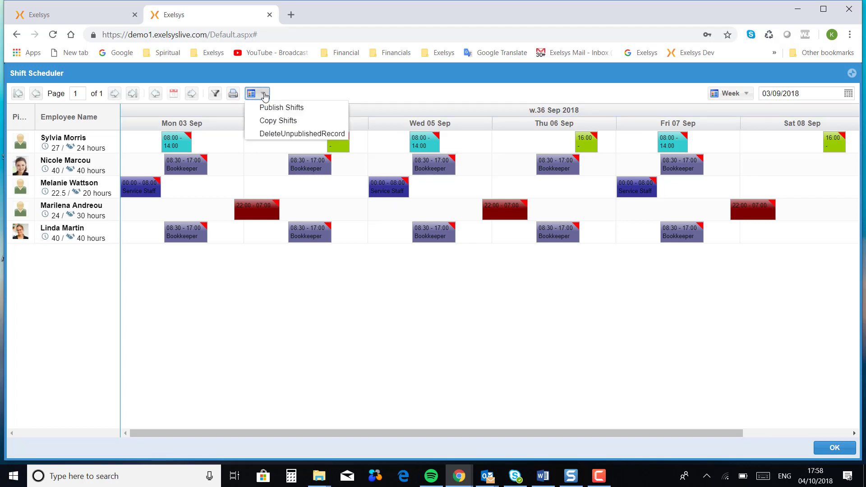
click(277, 121)
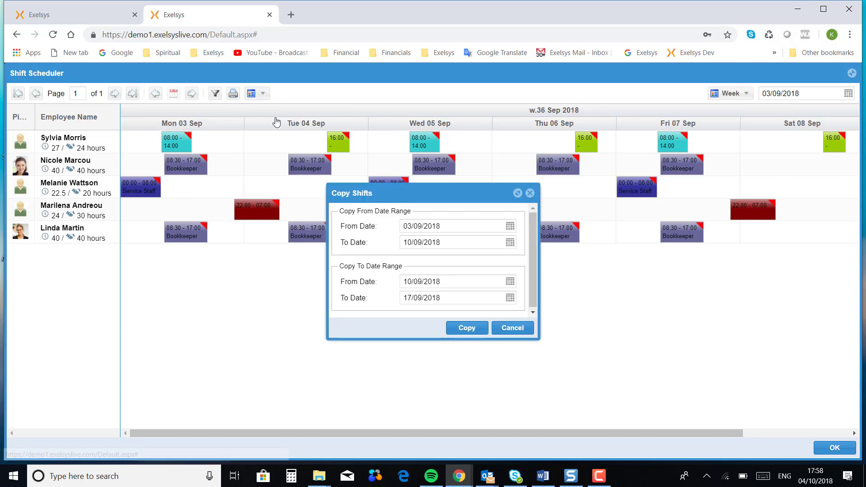
click(514, 244)
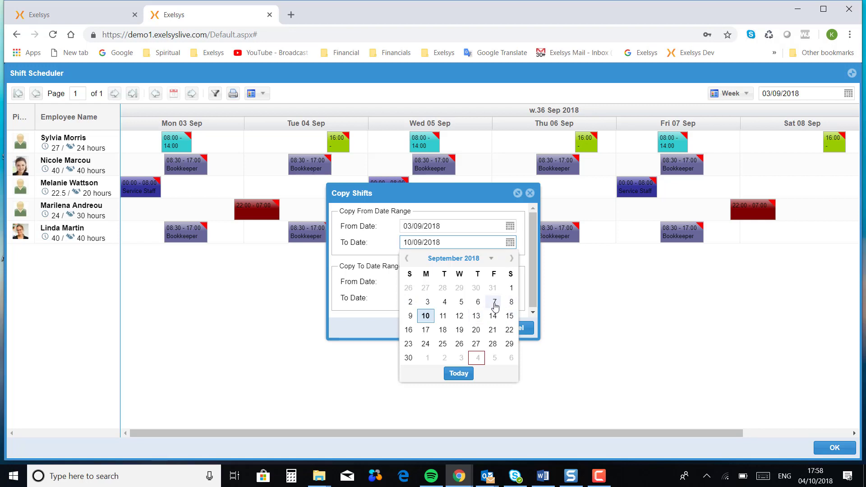
click(512, 304)
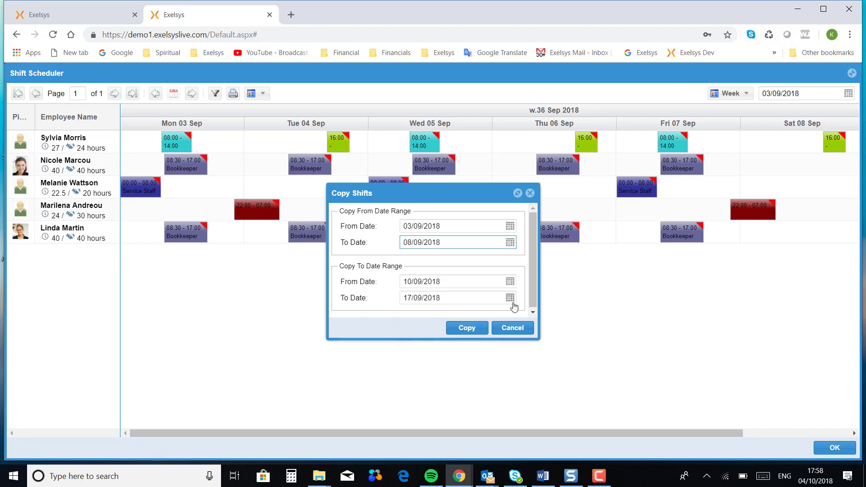
click(509, 285)
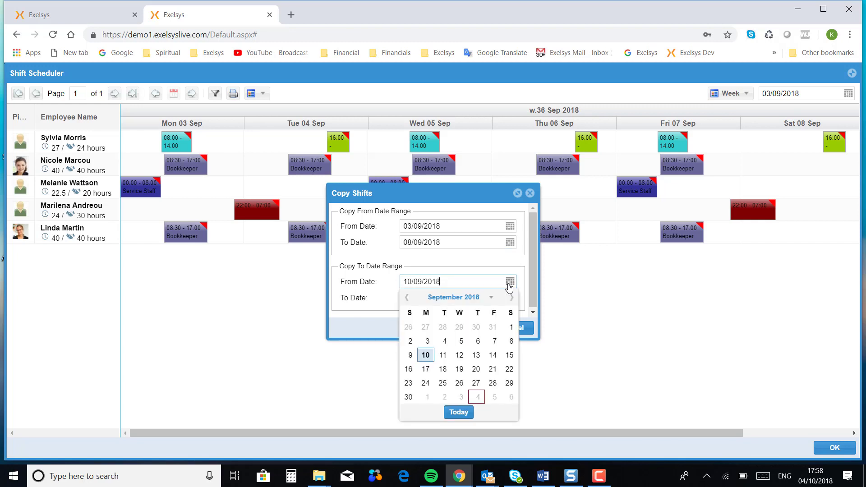
click(426, 357)
click(510, 298)
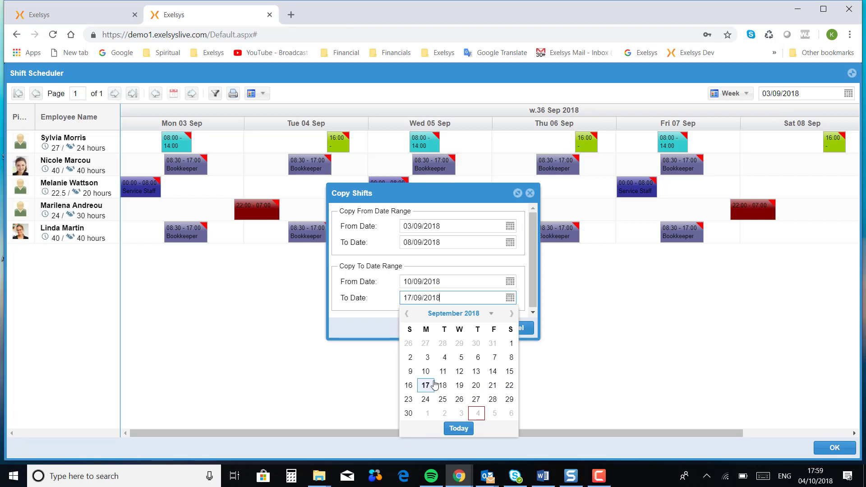
click(510, 372)
click(473, 331)
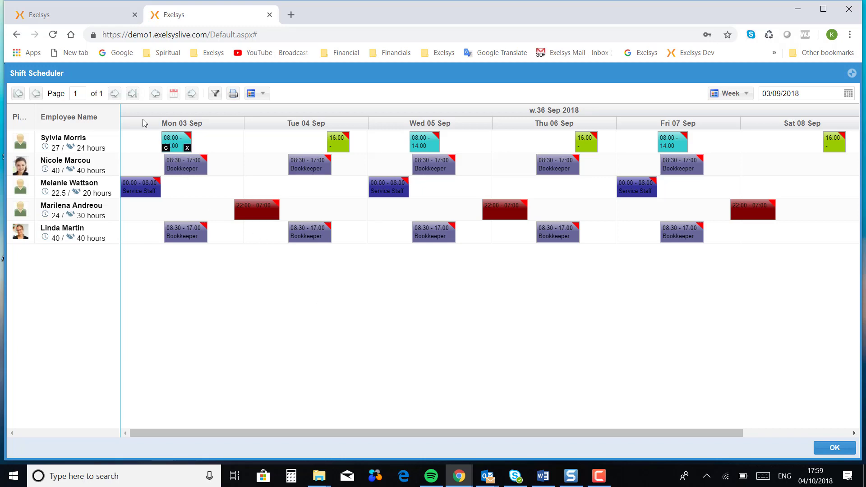
- Advance to week 37 (10–15 Sep) and review the Study Leave and Long weekend break details
click(193, 94)
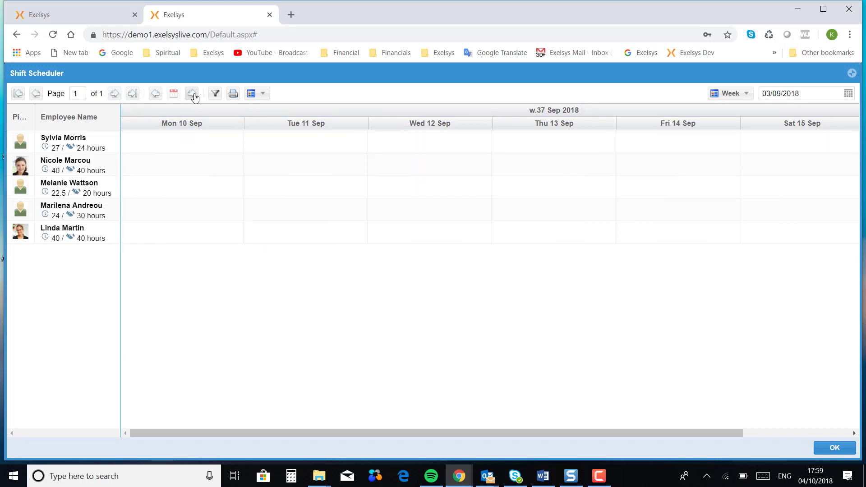
click(193, 95)
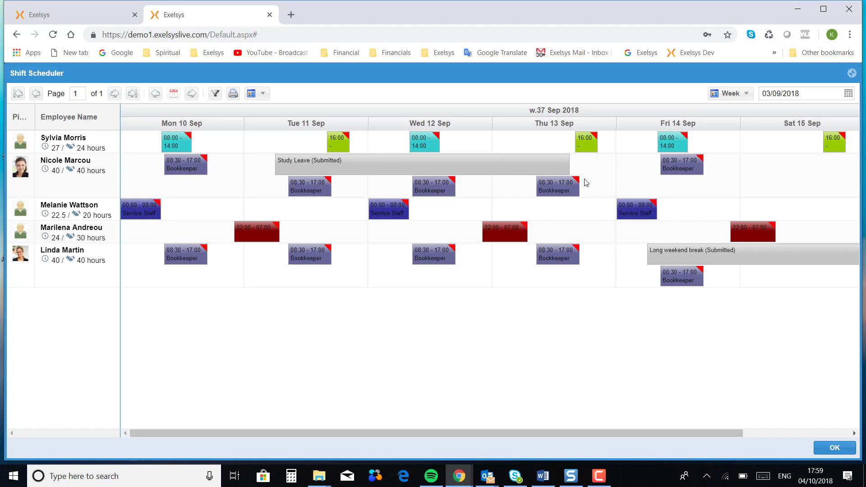
mouse_move(299, 168)
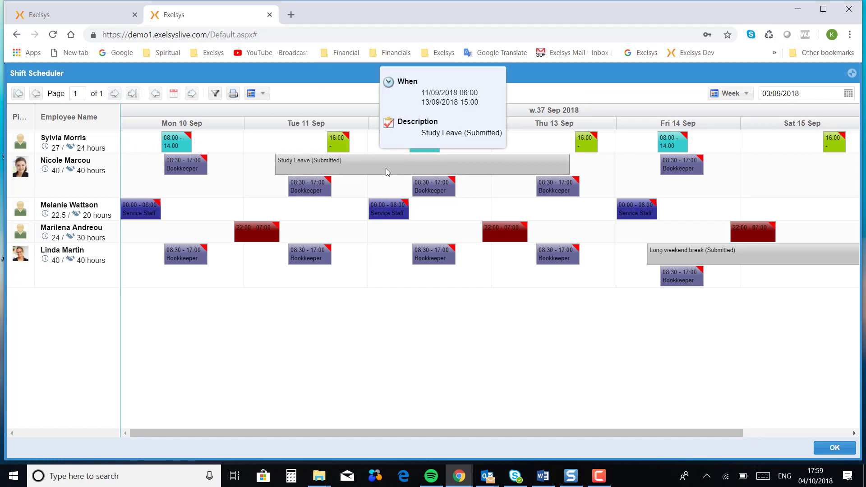
mouse_move(661, 258)
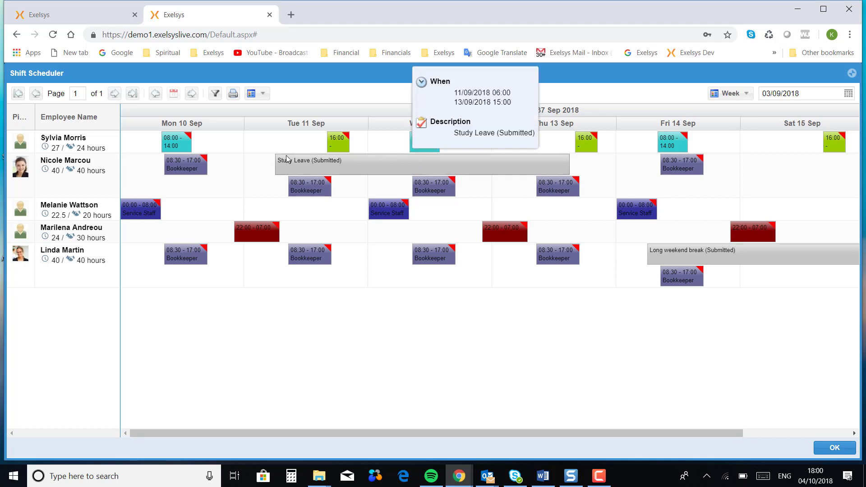
mouse_move(205, 163)
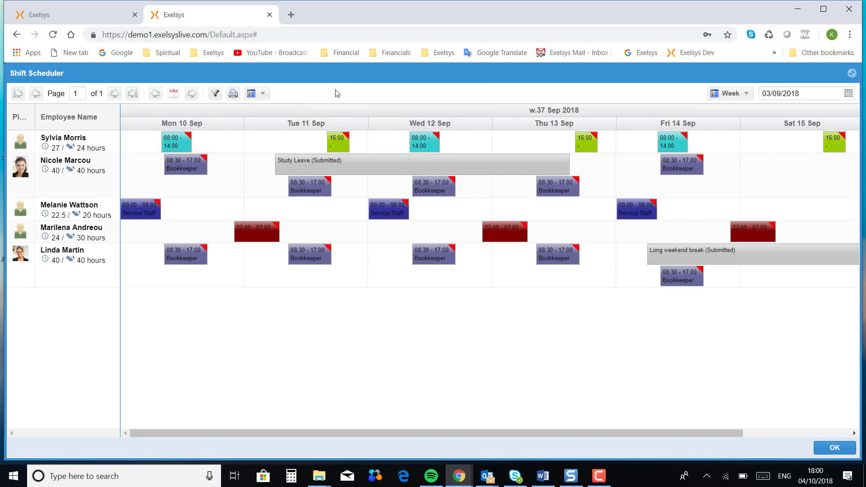
mouse_move(369, 170)
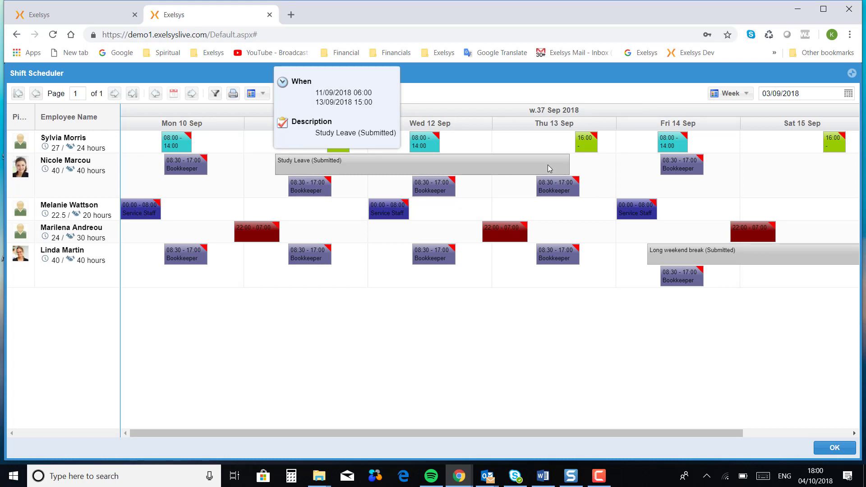
- Delete the employee's Tuesday, Wednesday and Thursday Bookkeeper shifts that overlap the Study Leave
click(314, 183)
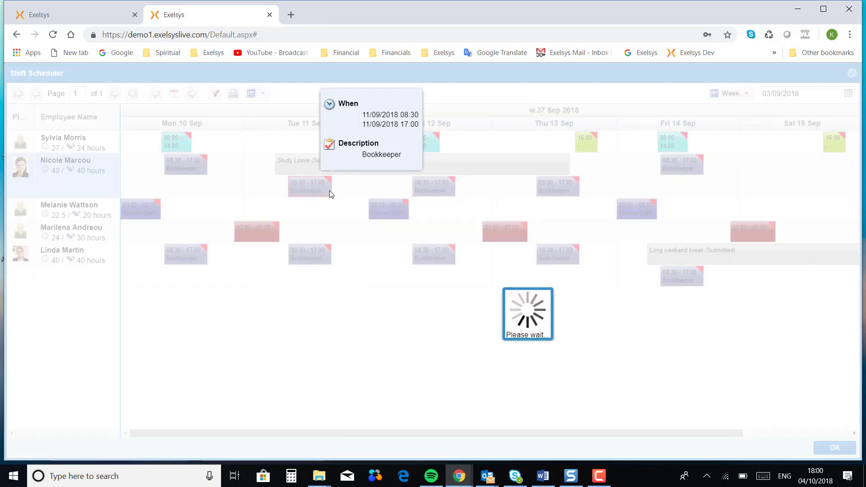
click(325, 190)
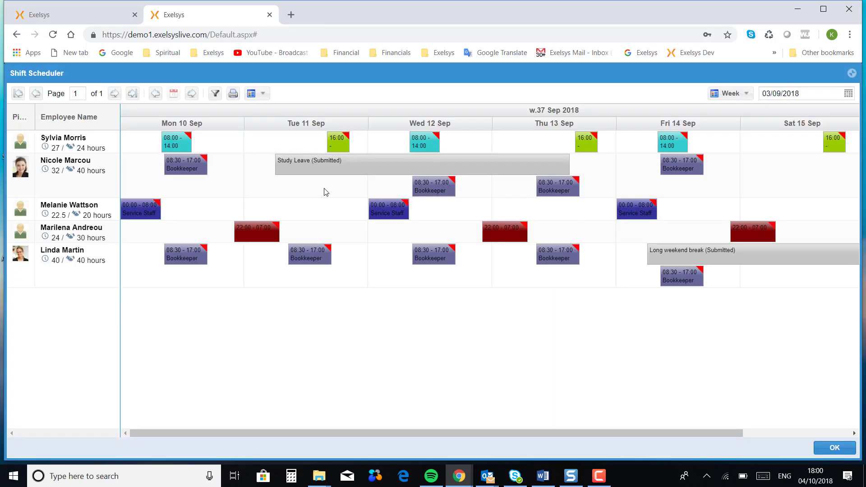
click(454, 199)
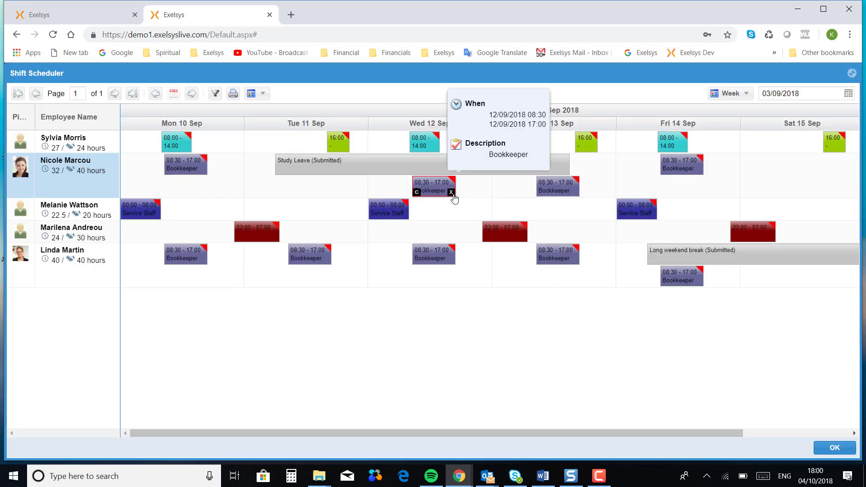
click(452, 193)
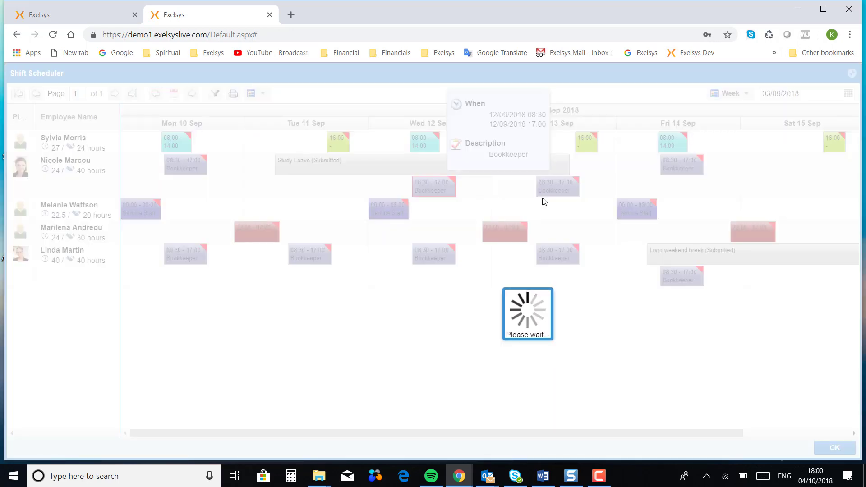
click(574, 196)
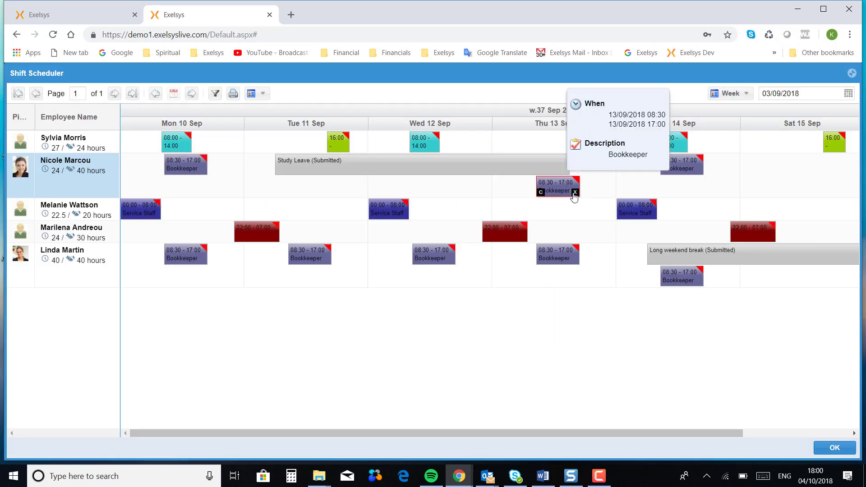
click(574, 194)
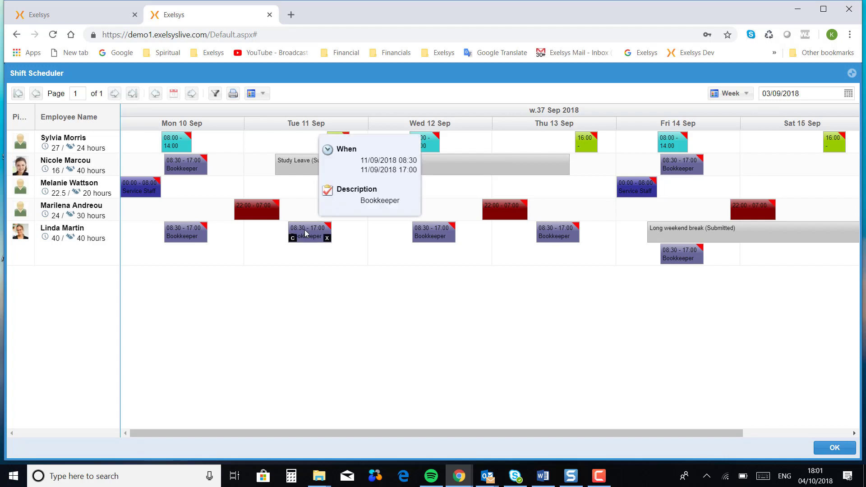
- Move the Tuesday Bookkeeper shift to another employee's Wednesday and the Wednesday Service Staff shift to another row
drag(309, 234, 441, 190)
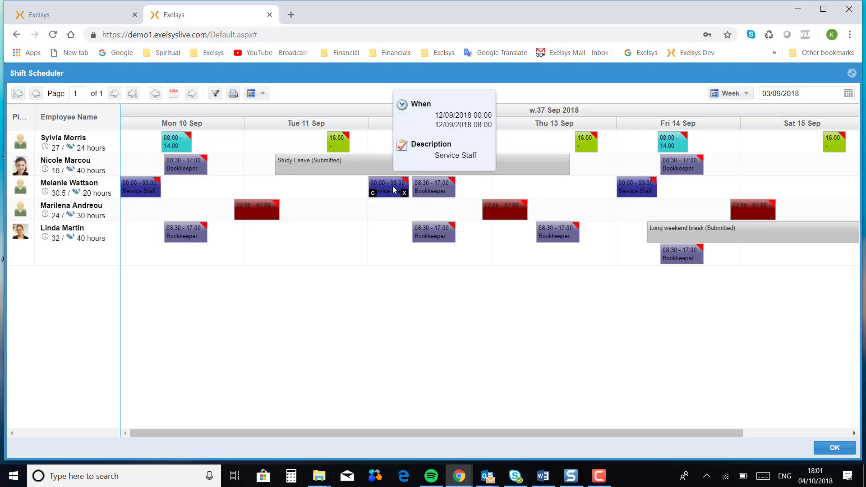
drag(393, 189, 347, 212)
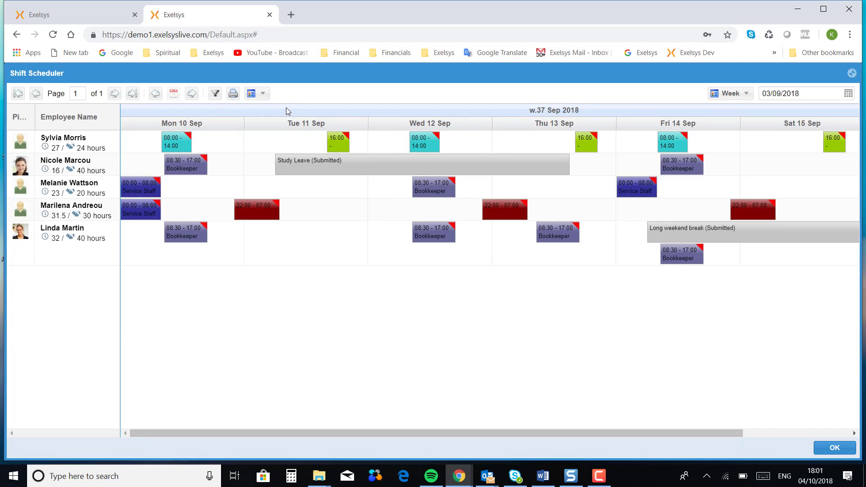
- Return to week 36 (03 Sep) and publish its shifts with Send Notifications enabled
click(263, 93)
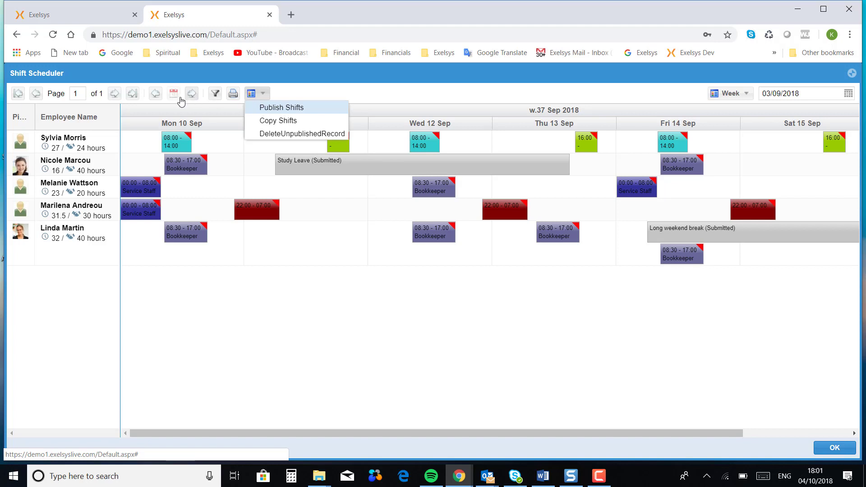
click(155, 94)
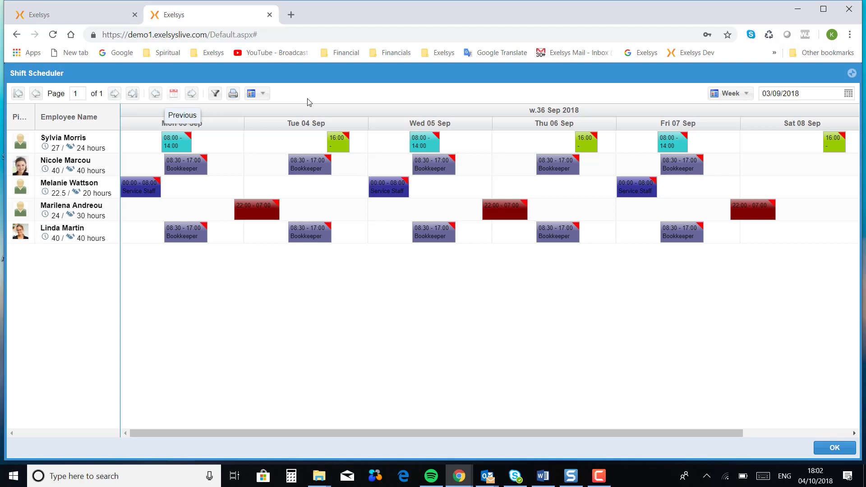
click(263, 95)
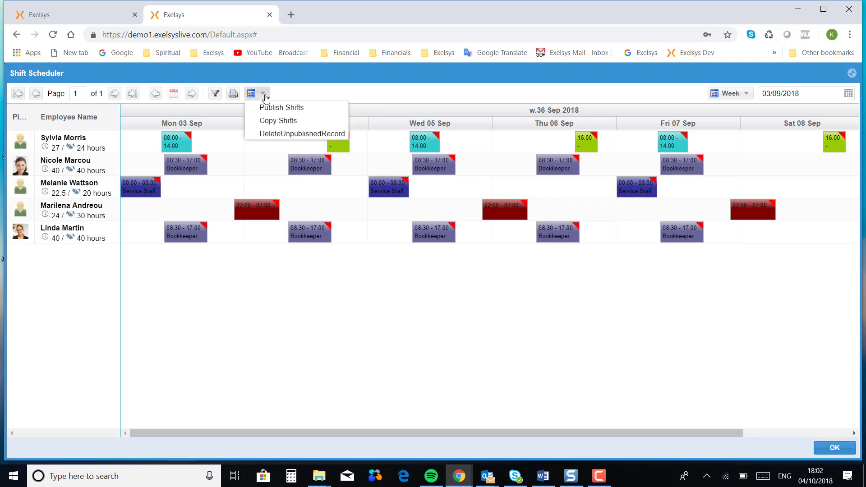
click(280, 109)
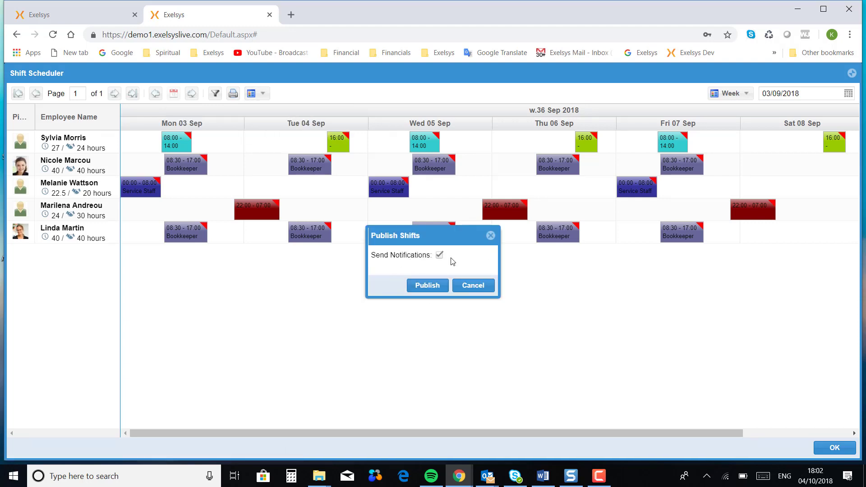
click(427, 286)
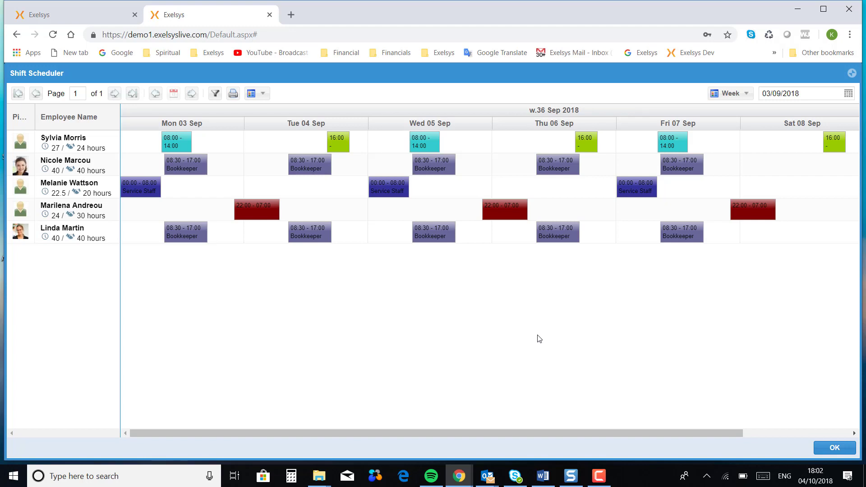
- Open the staff member's Gmail inbox from the Exelsys bookmarks in a new tab, then return to Exelsys
click(289, 15)
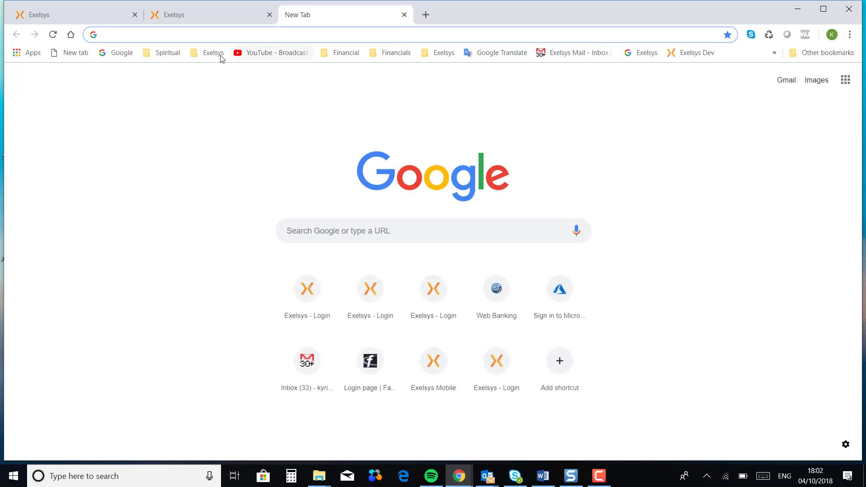
click(217, 53)
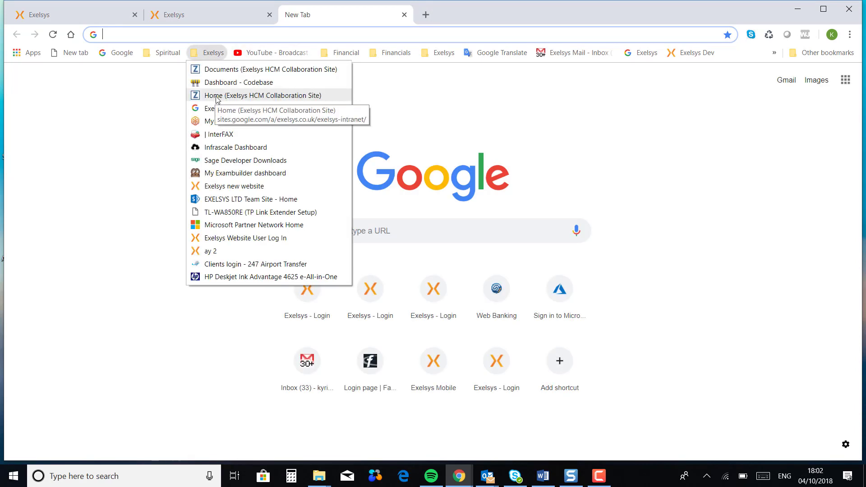
click(219, 110)
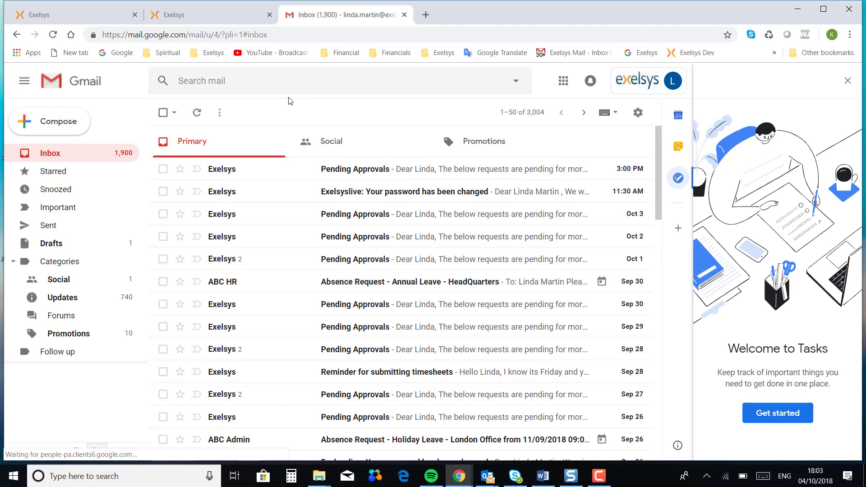
click(223, 21)
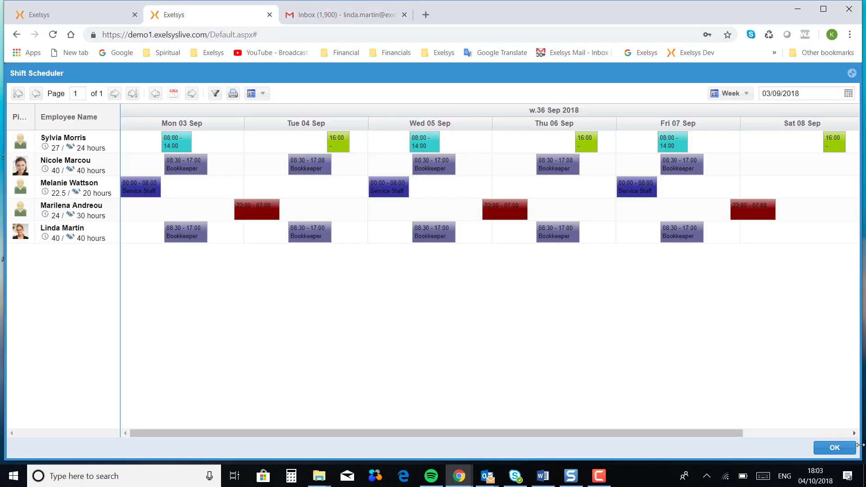
- Close the Shift Scheduler and open Administration > General > Email History
click(835, 448)
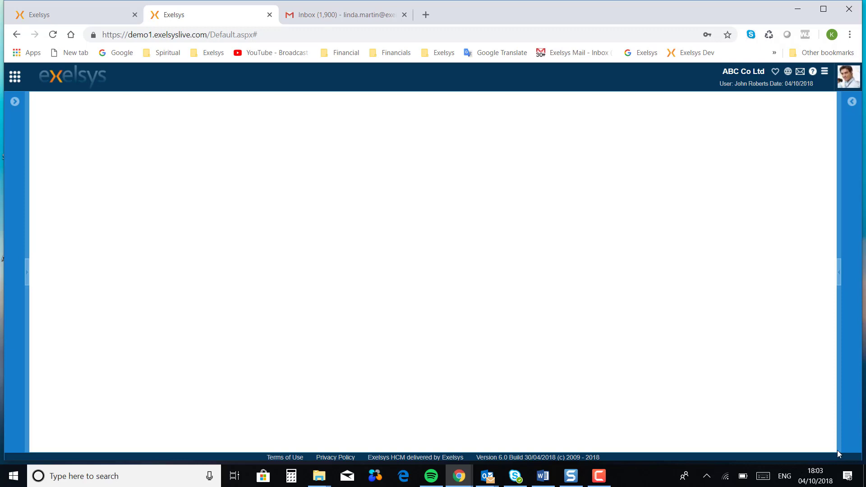
click(15, 102)
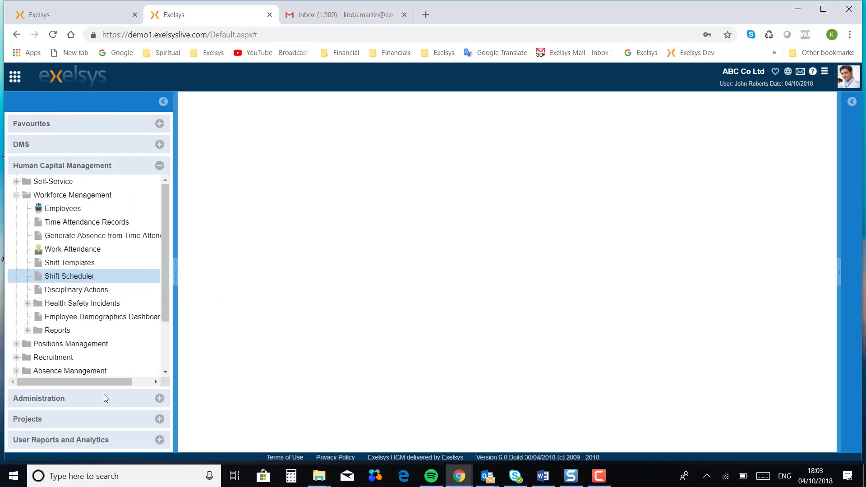
click(96, 397)
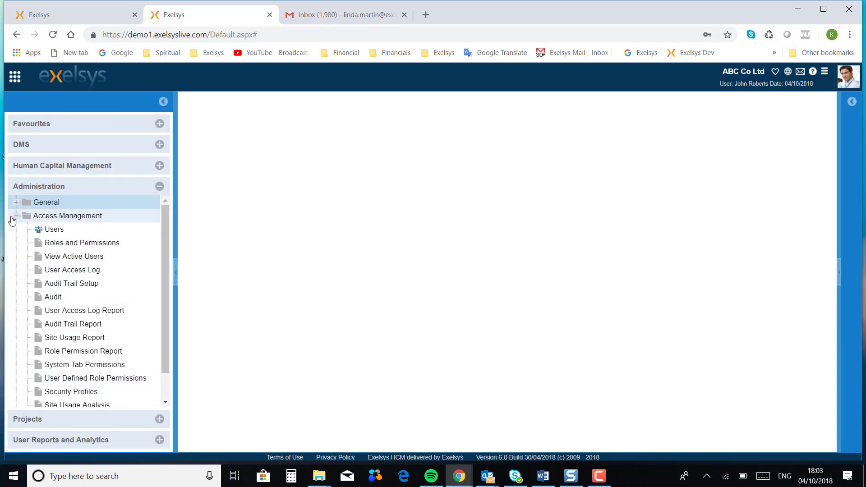
click(16, 204)
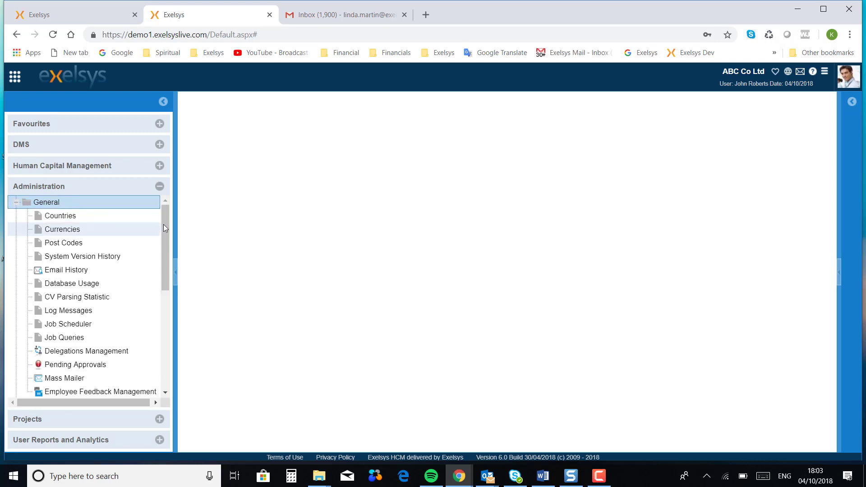
click(88, 271)
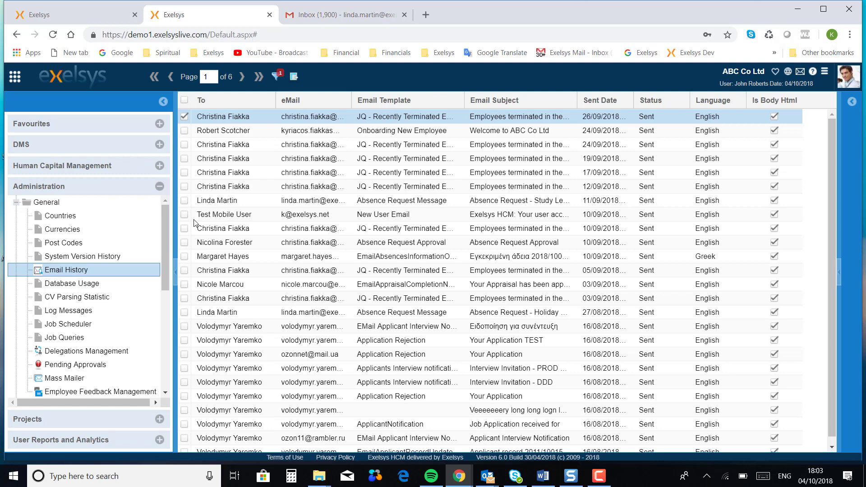
- Glance at the other Exelsys tab, then back in Email History collapse the General folder
click(77, 22)
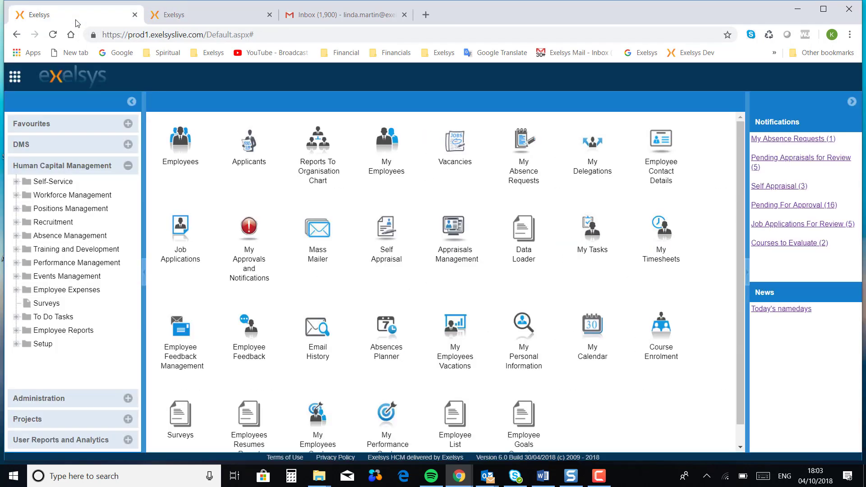
click(176, 16)
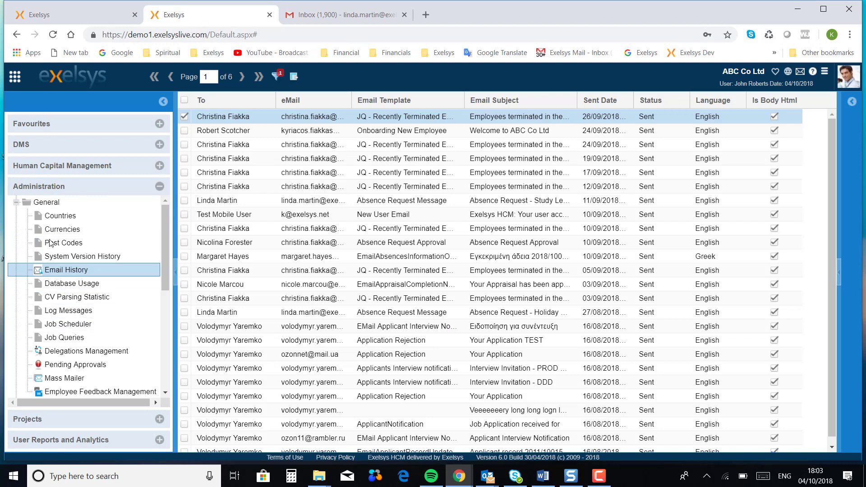
click(16, 203)
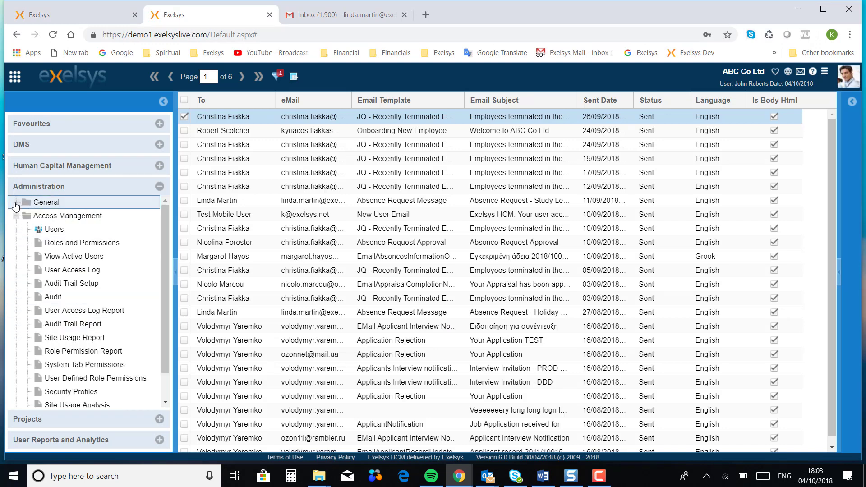
click(600, 476)
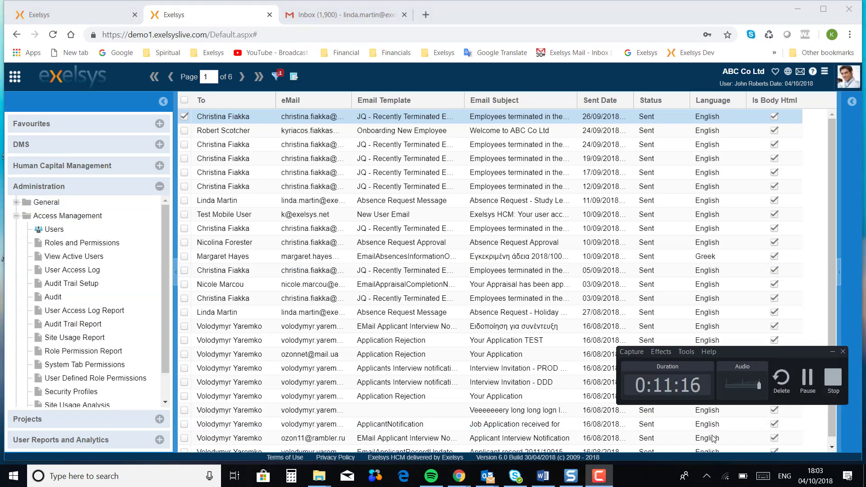
click(806, 380)
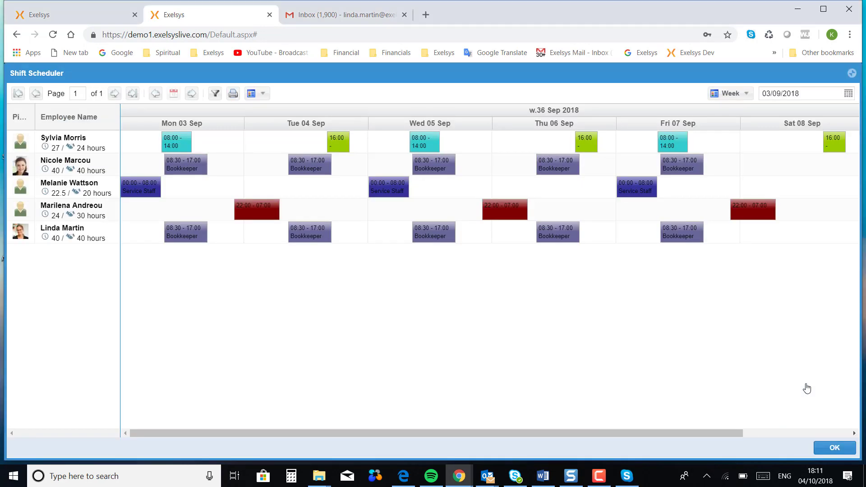